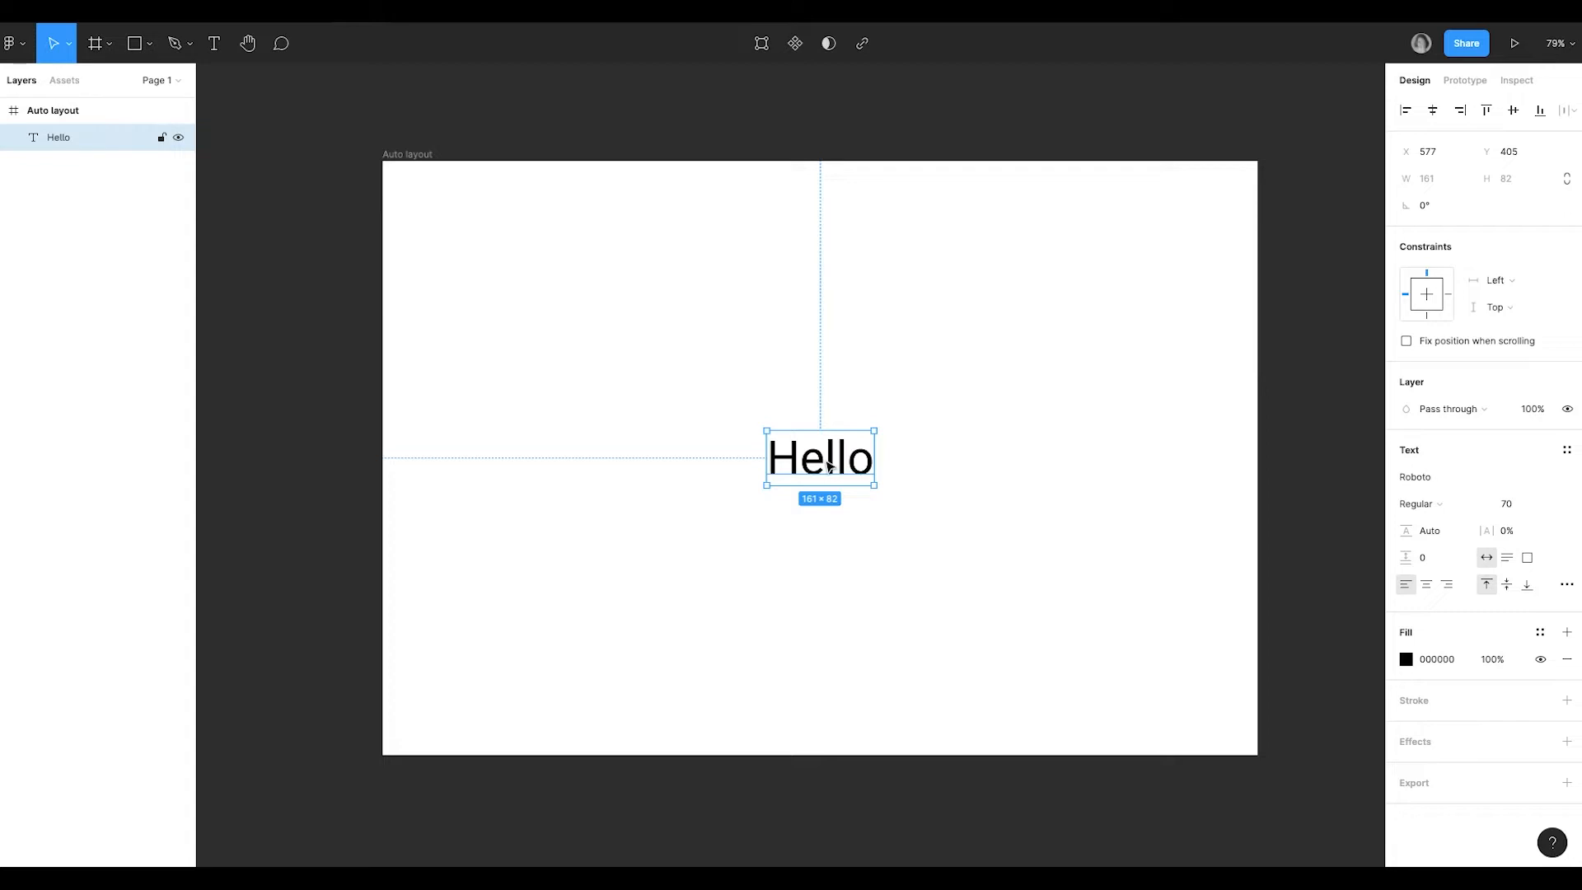
# Add auto layout to the Hello text and expand the resulting frame in the layer list.
pyautogui.rightClick(827, 466)
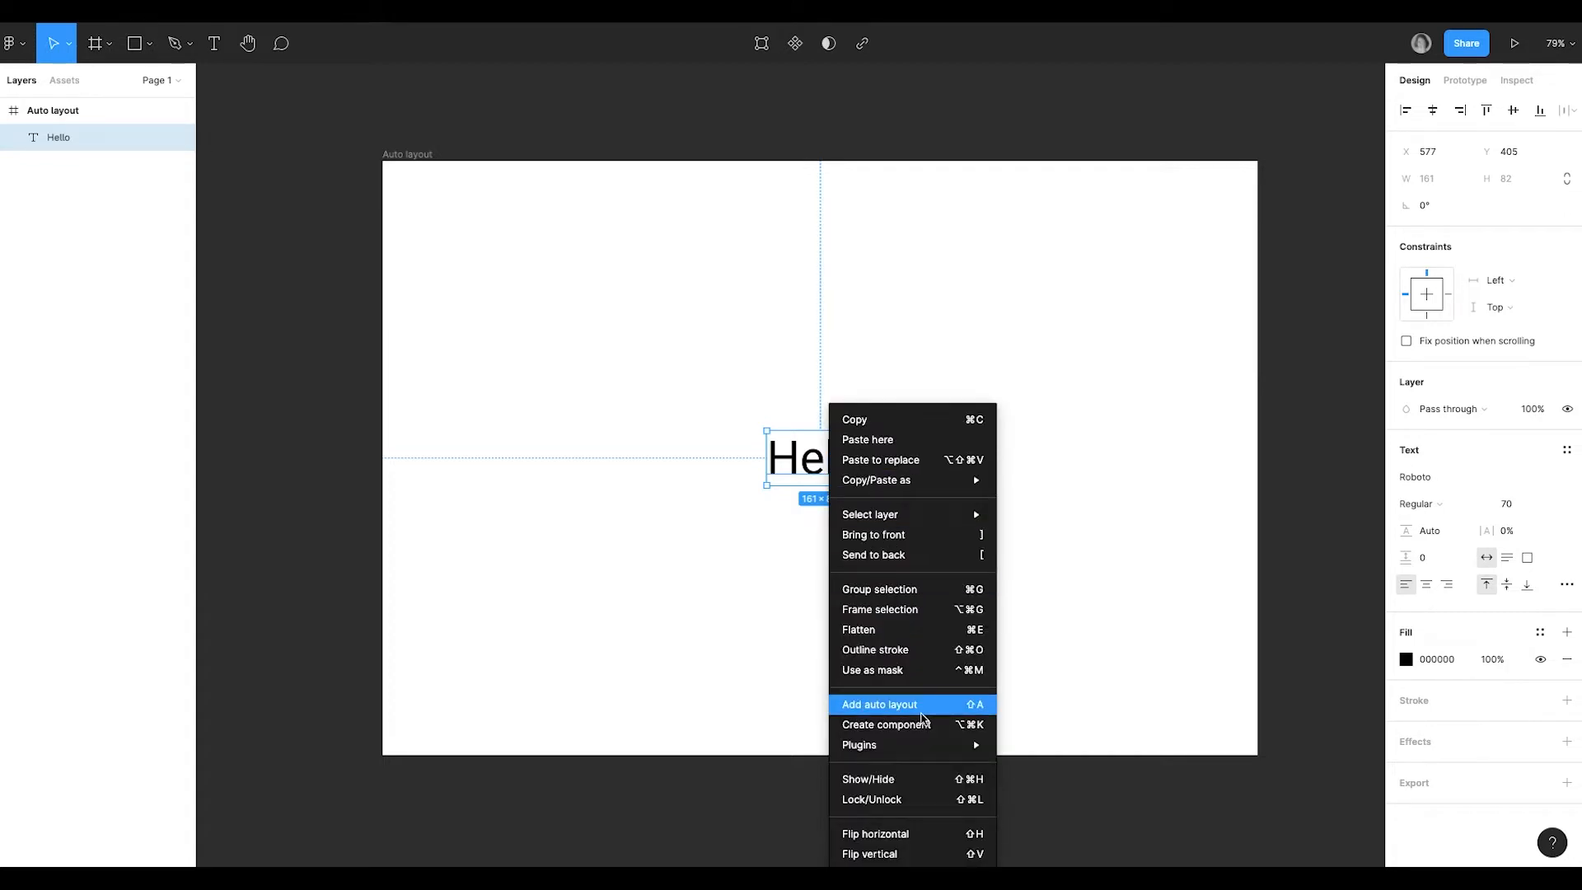
pyautogui.click(922, 714)
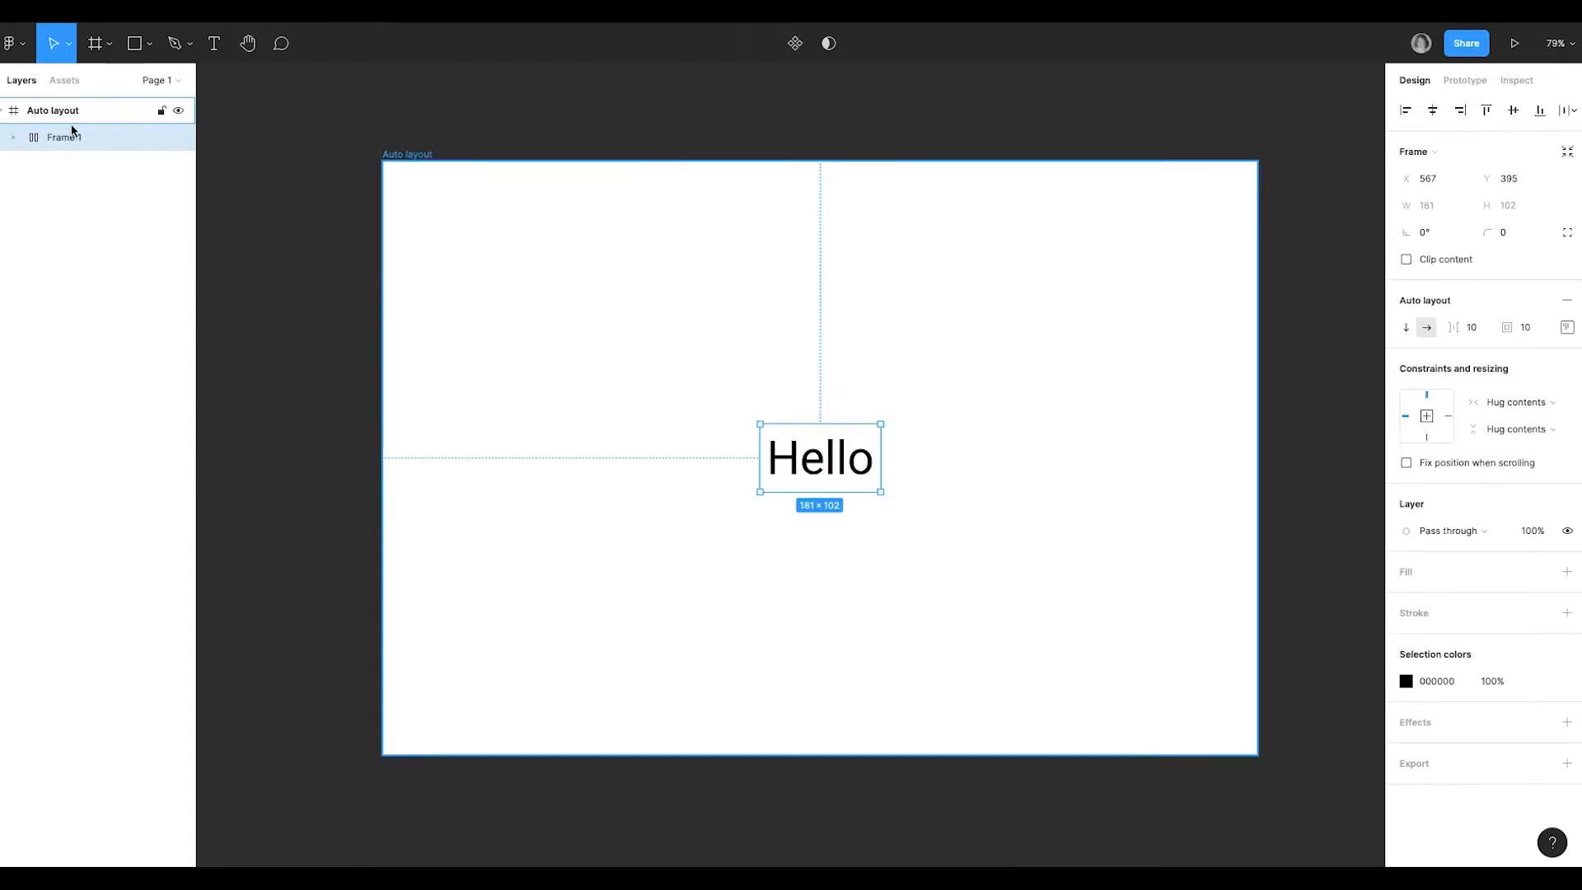
pyautogui.click(15, 139)
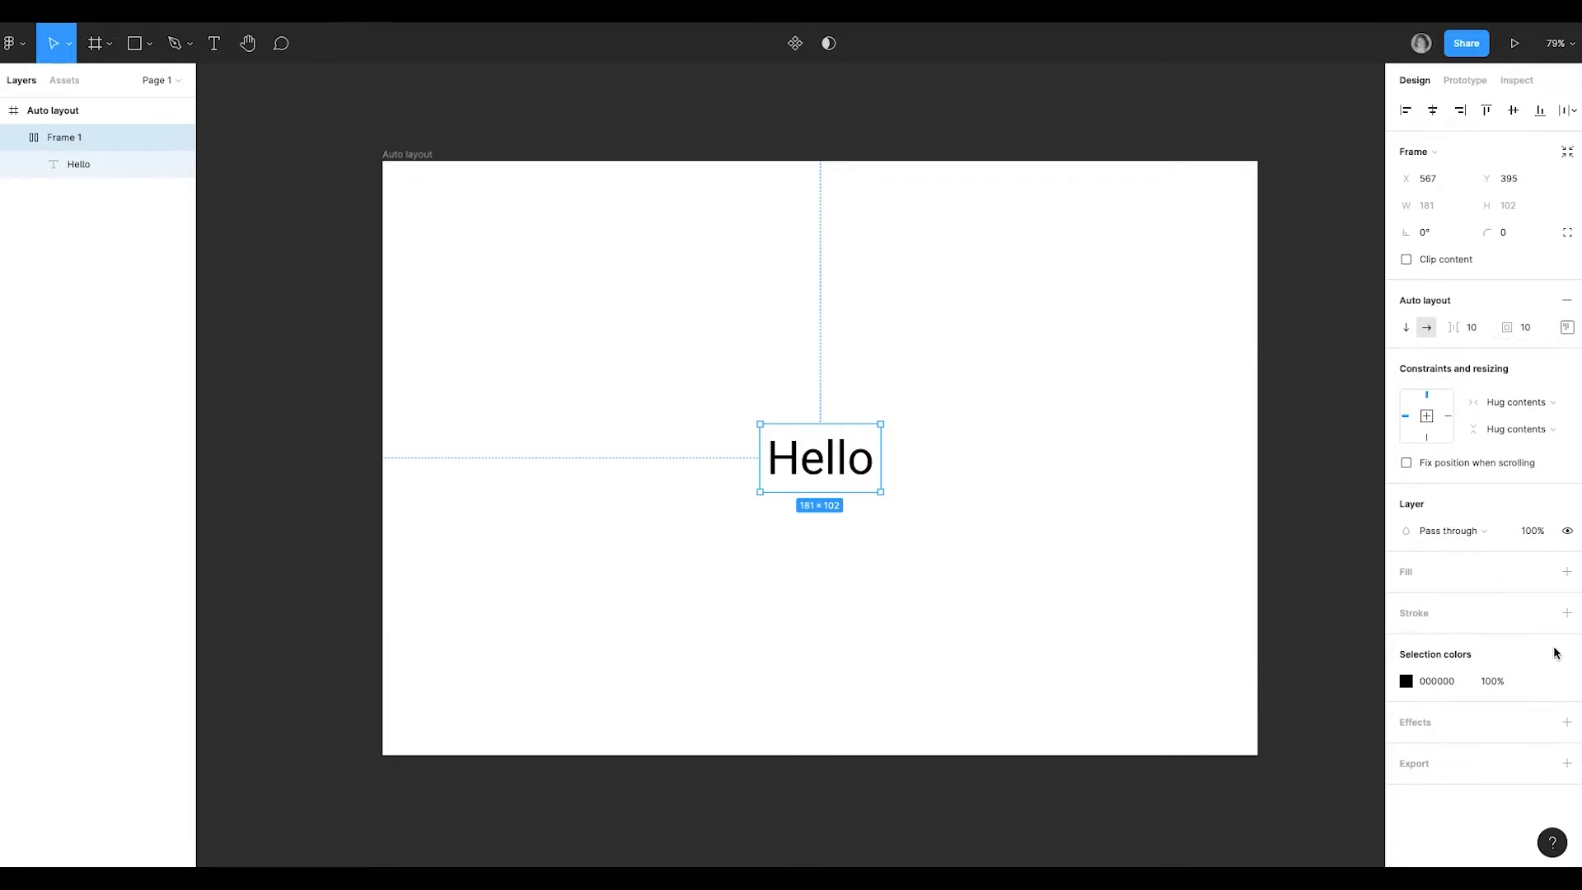
# Fill the auto layout frame with the Blue30 colour style and set its corner radius to 20.
pyautogui.click(1544, 576)
pyautogui.scroll(-10, 1466, 717)
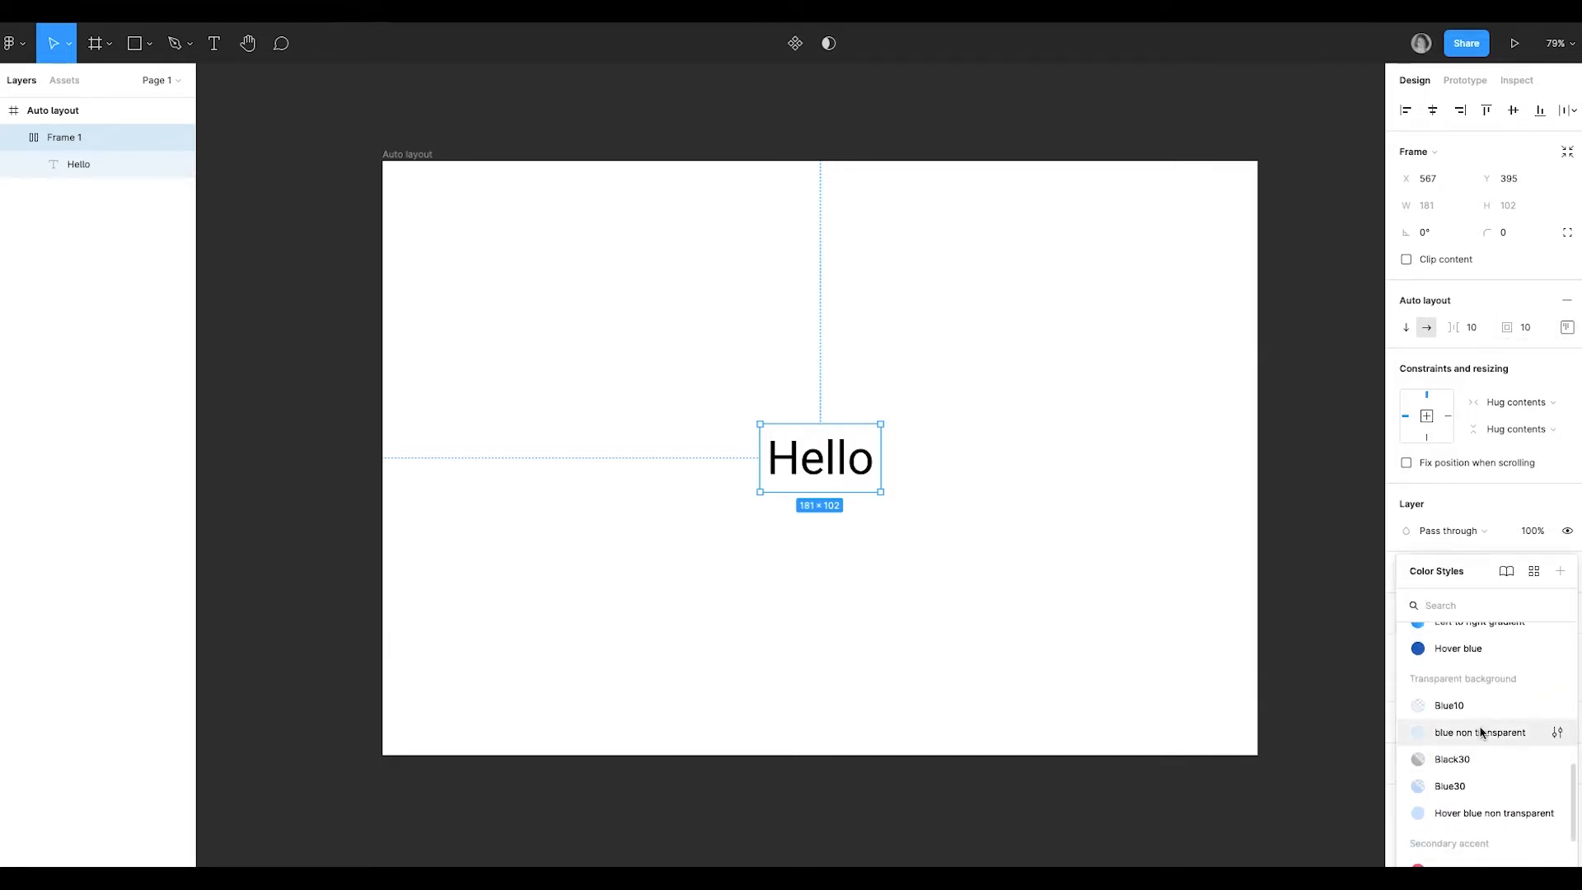
pyautogui.click(1475, 730)
pyautogui.click(1523, 239)
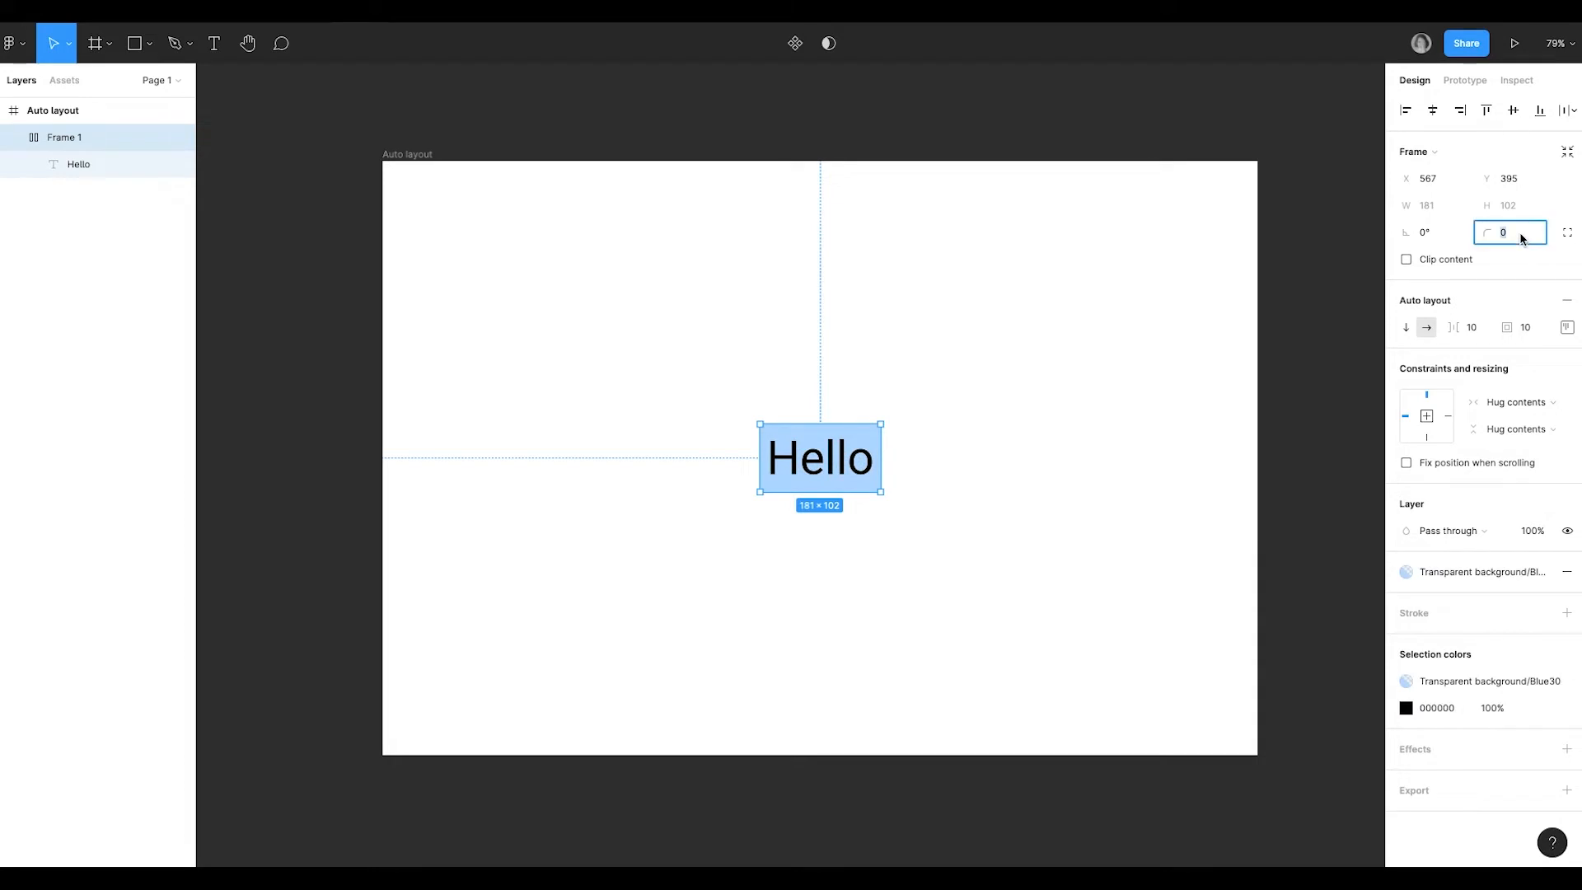
pyautogui.write('20')
pyautogui.press('Return')
# Set the auto layout padding around the Hello text to 50.
pyautogui.click(1527, 332)
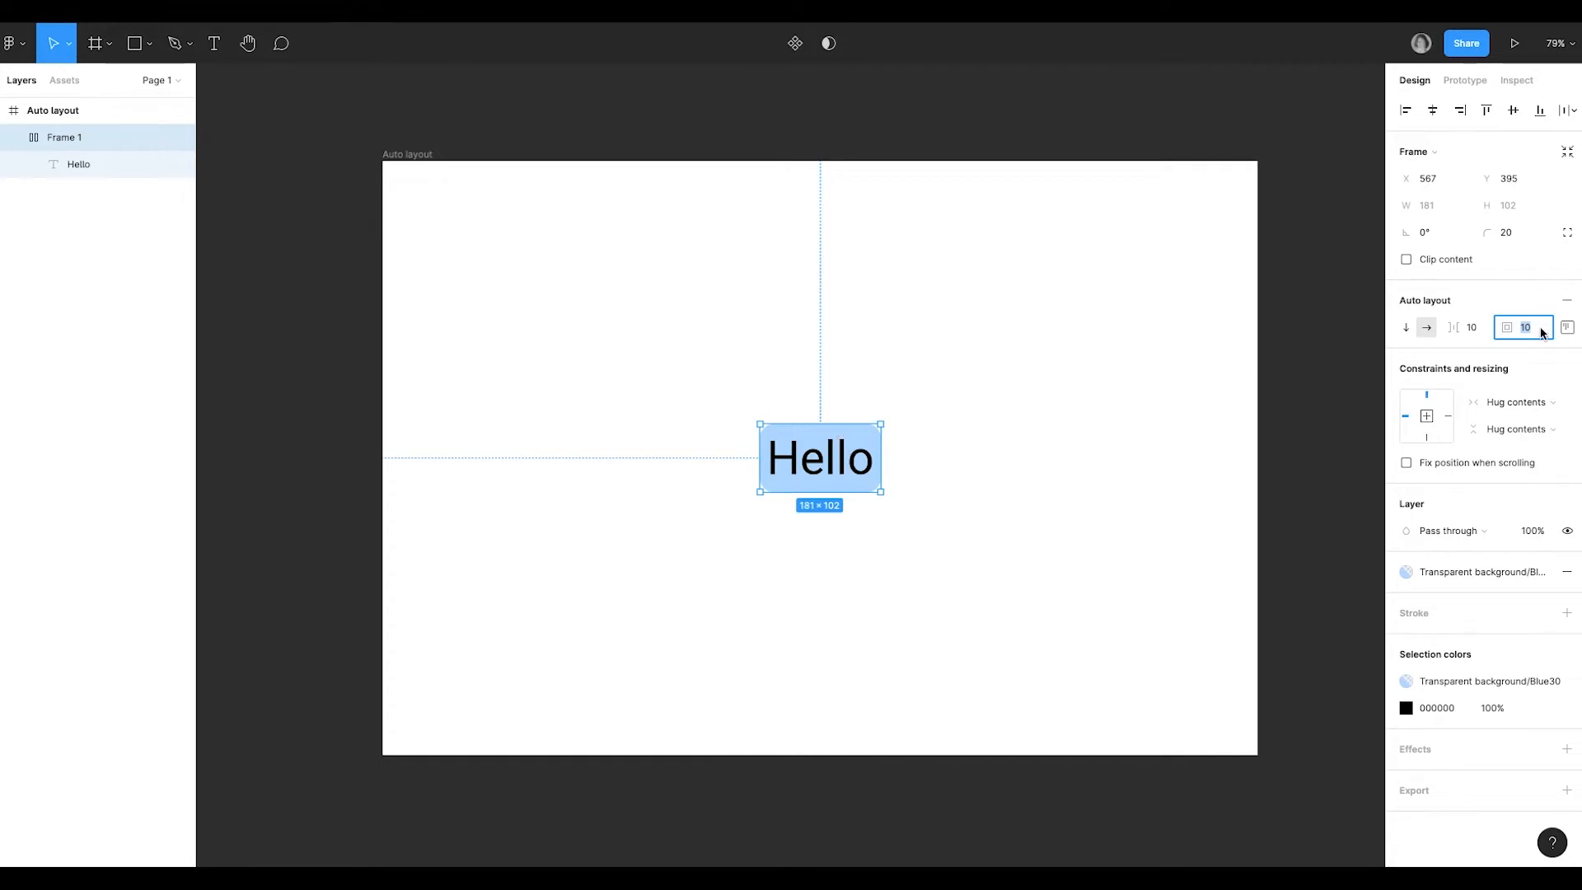
pyautogui.write('50')
pyautogui.press('Return')
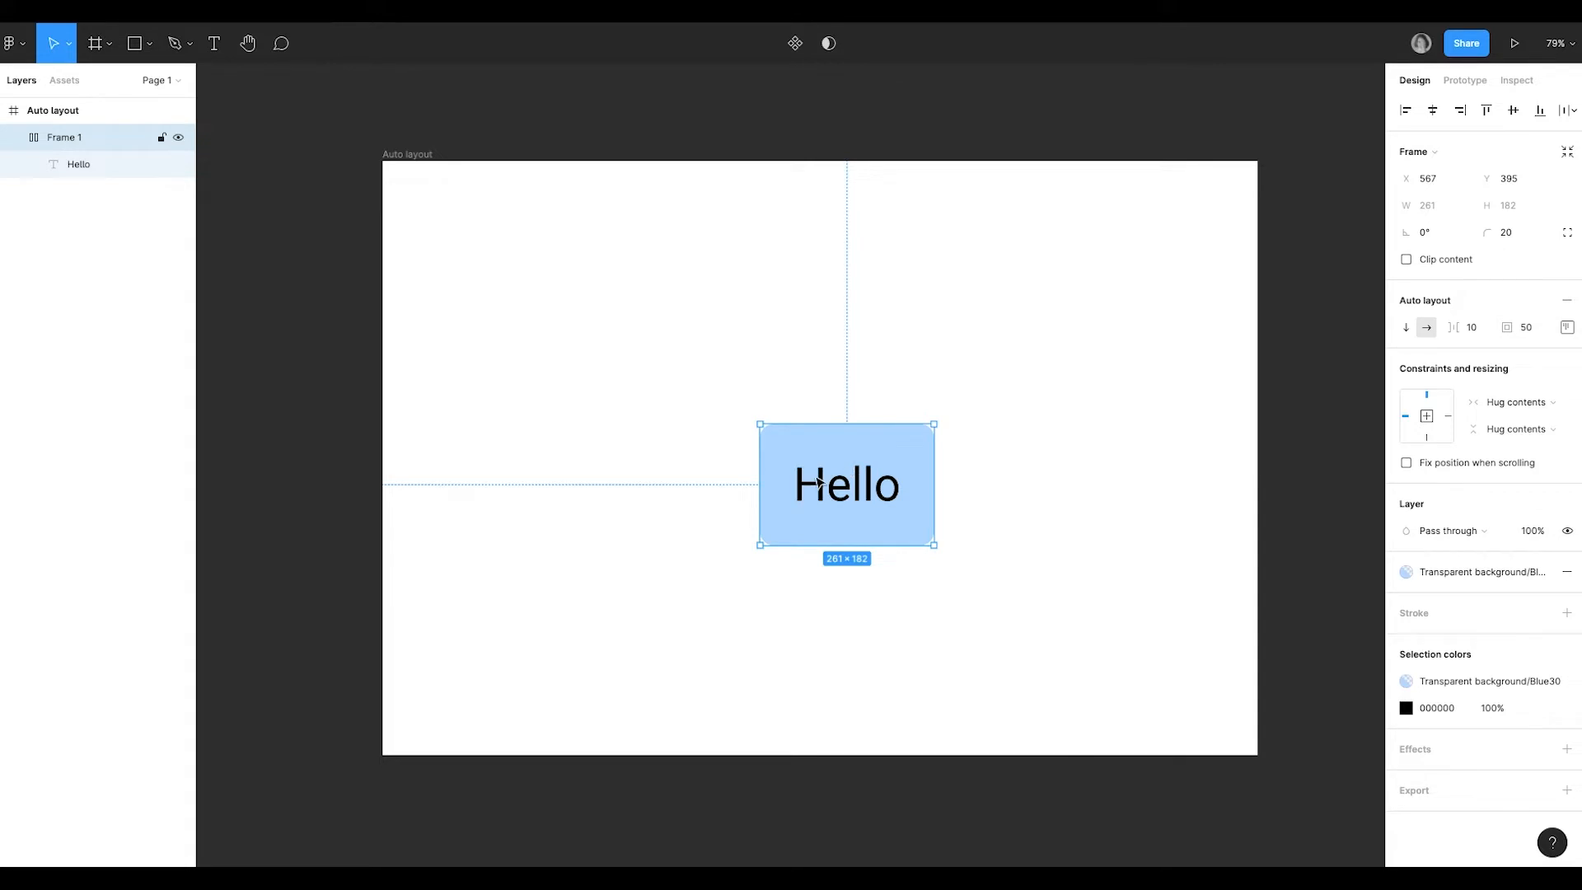
# Set the top and bottom padding of the Hello button frame to 20 each.
pyautogui.click(71, 164)
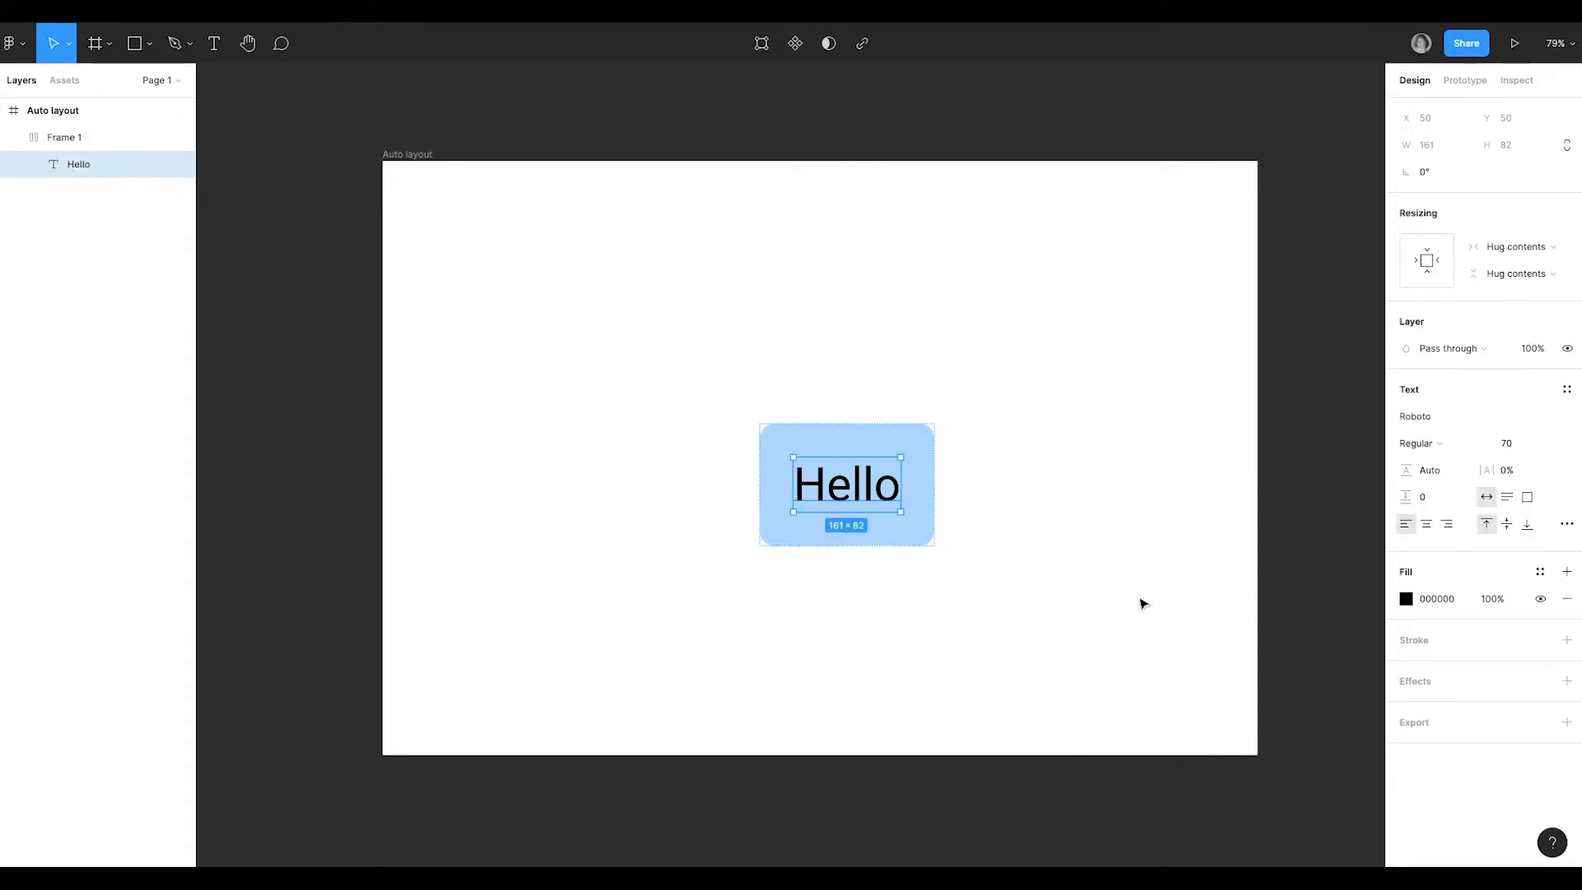
pyautogui.click(872, 453)
pyautogui.click(1568, 327)
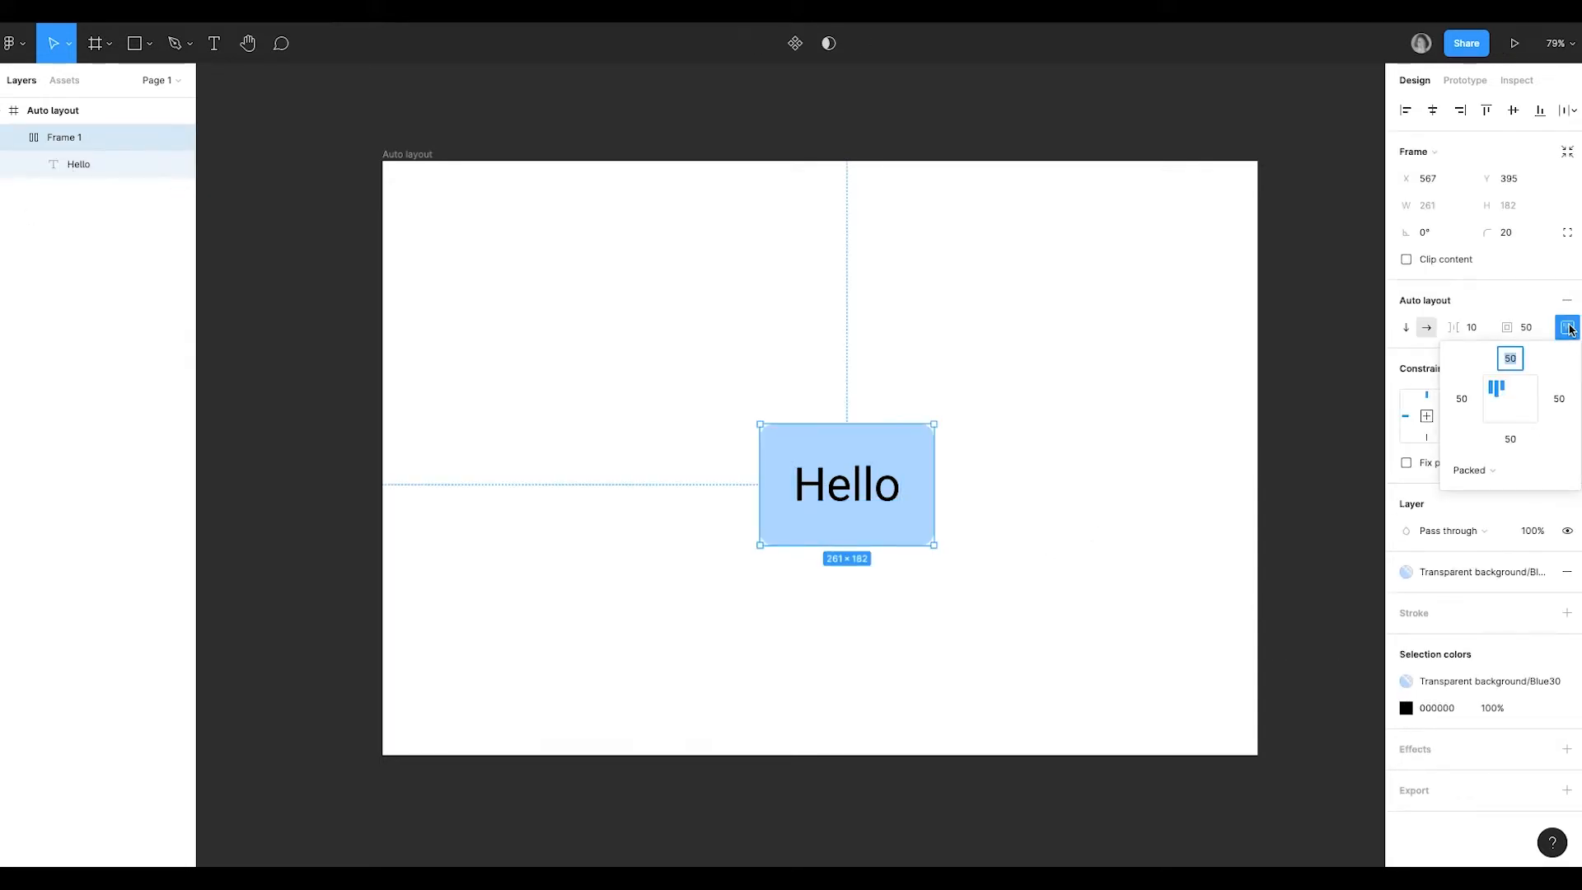
pyautogui.write('2')
pyautogui.press('Return')
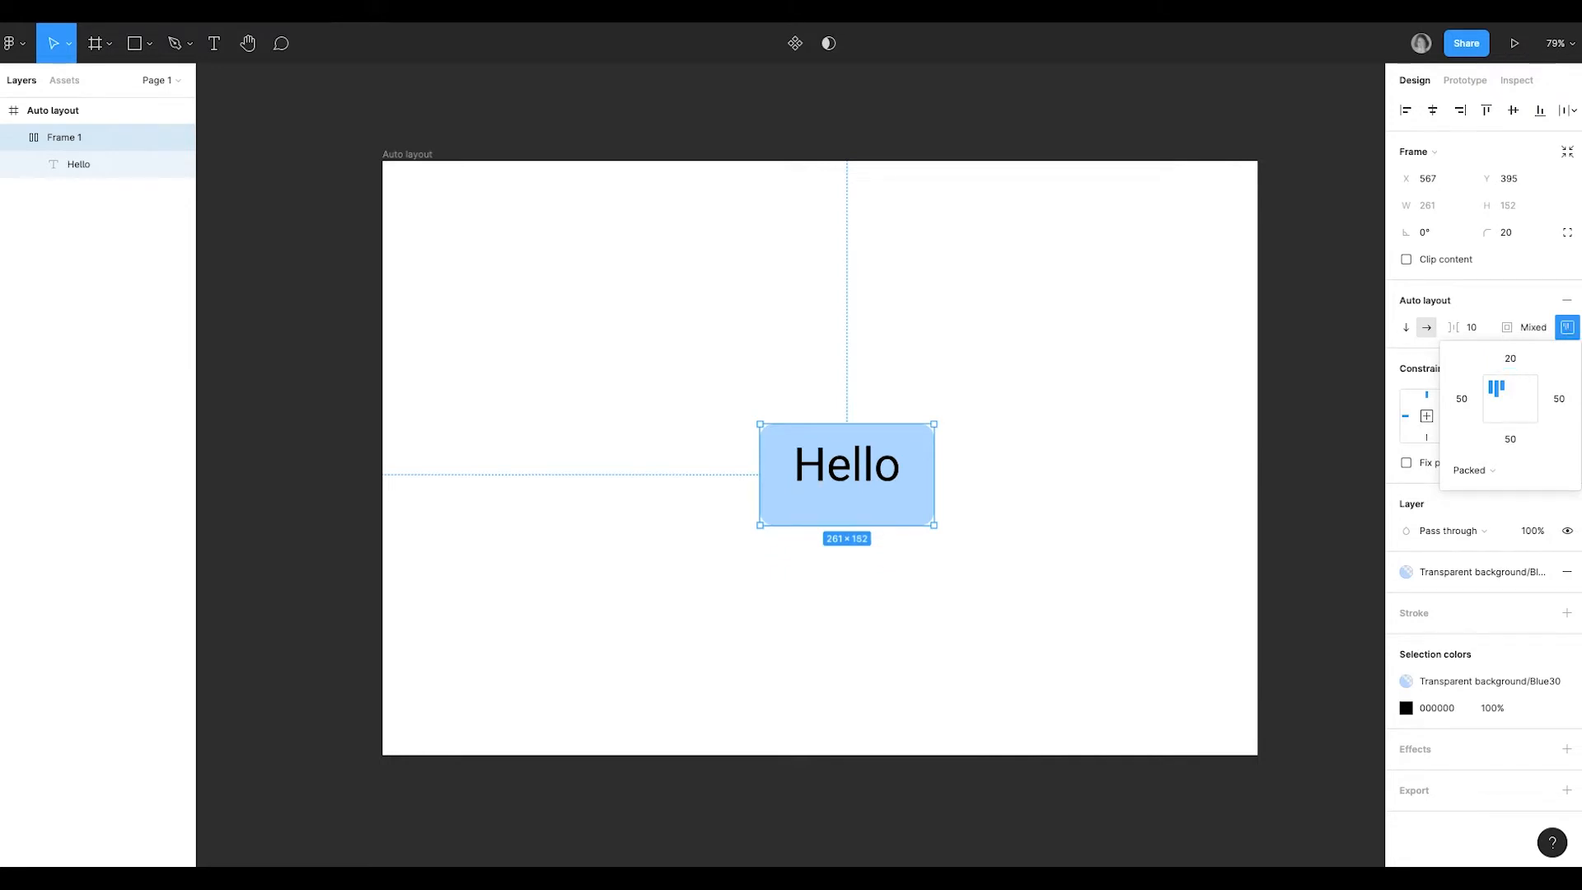
pyautogui.click(1513, 441)
pyautogui.write('20')
pyautogui.press('Return')
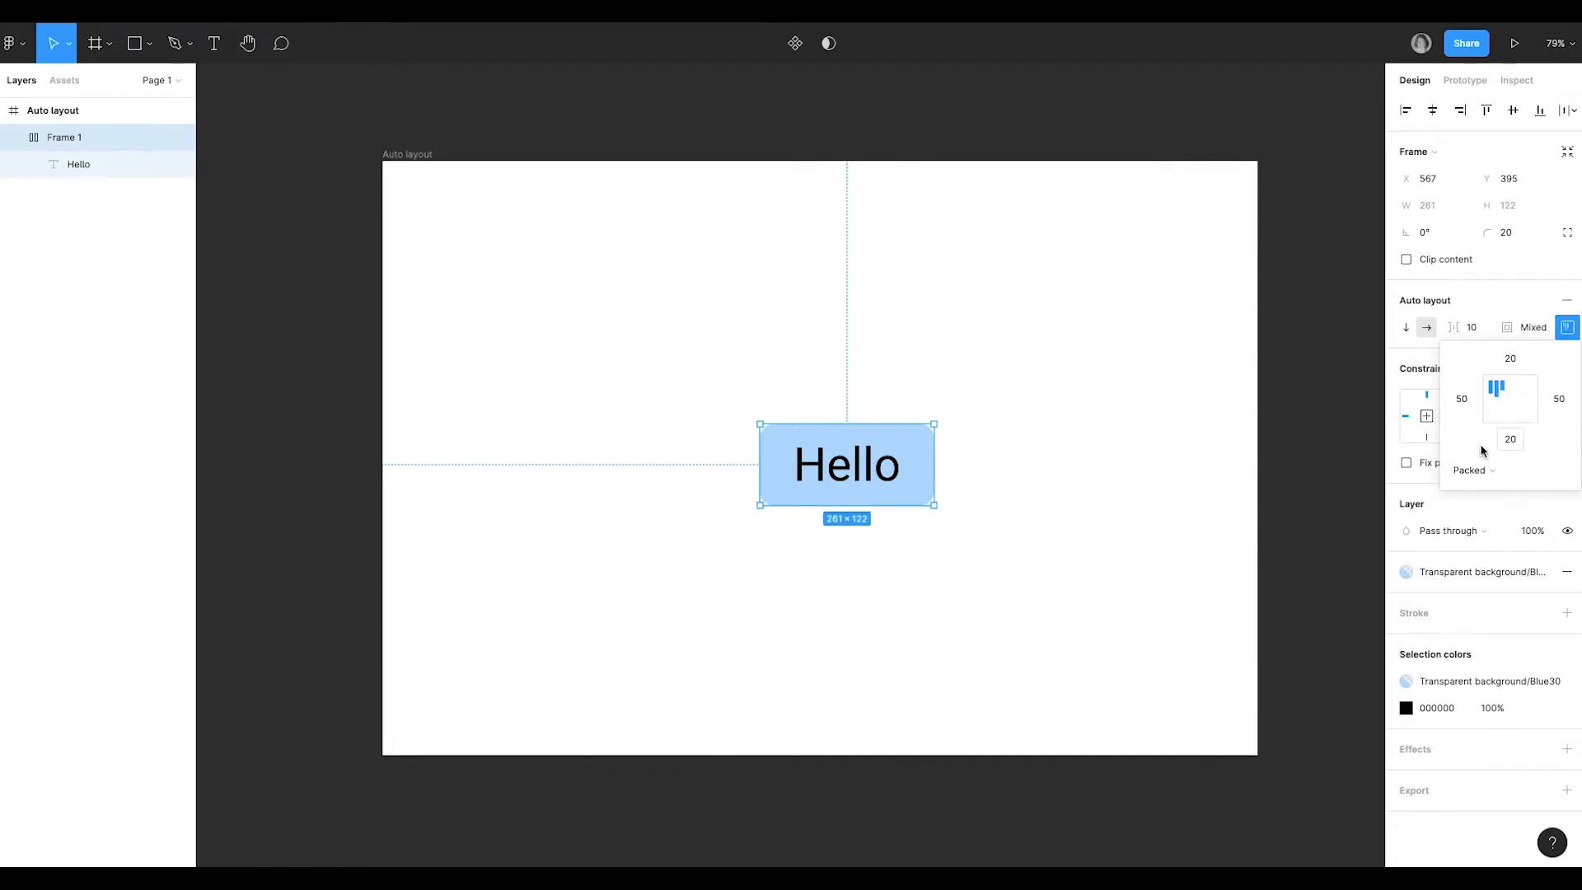
# Extend the button's text to "Hello world".
pyautogui.doubleClick(840, 467)
pyautogui.doubleClick(841, 468)
pyautogui.press('Right')
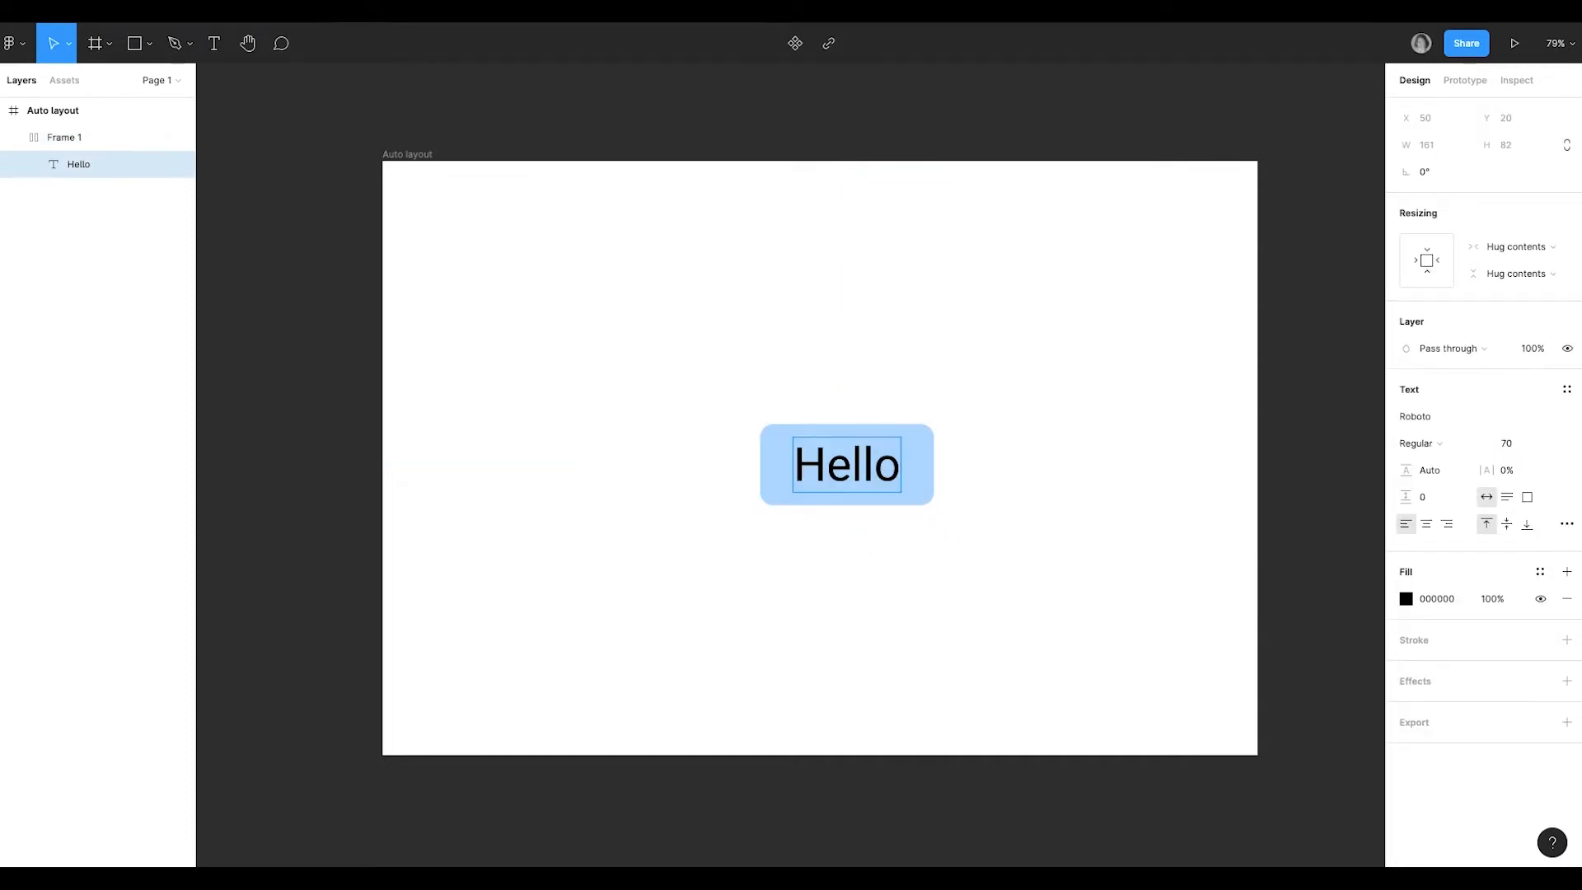
pyautogui.write('world')
pyautogui.press('Escape')
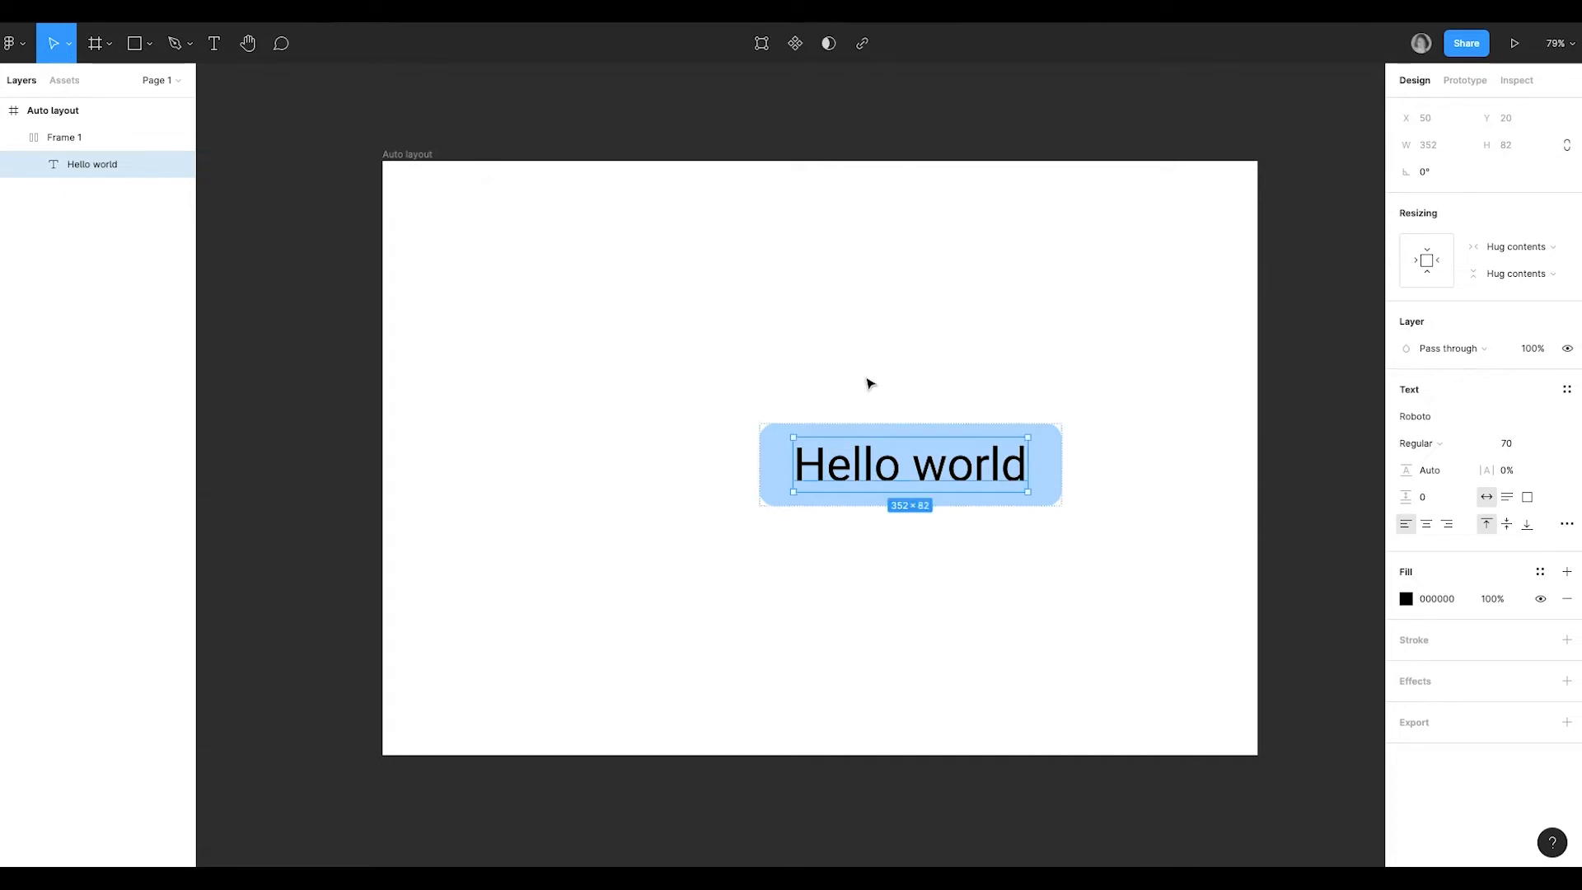
# Set the button frame's item spacing to 20 and centre the frame horizontally on the artboard.
pyautogui.click(897, 433)
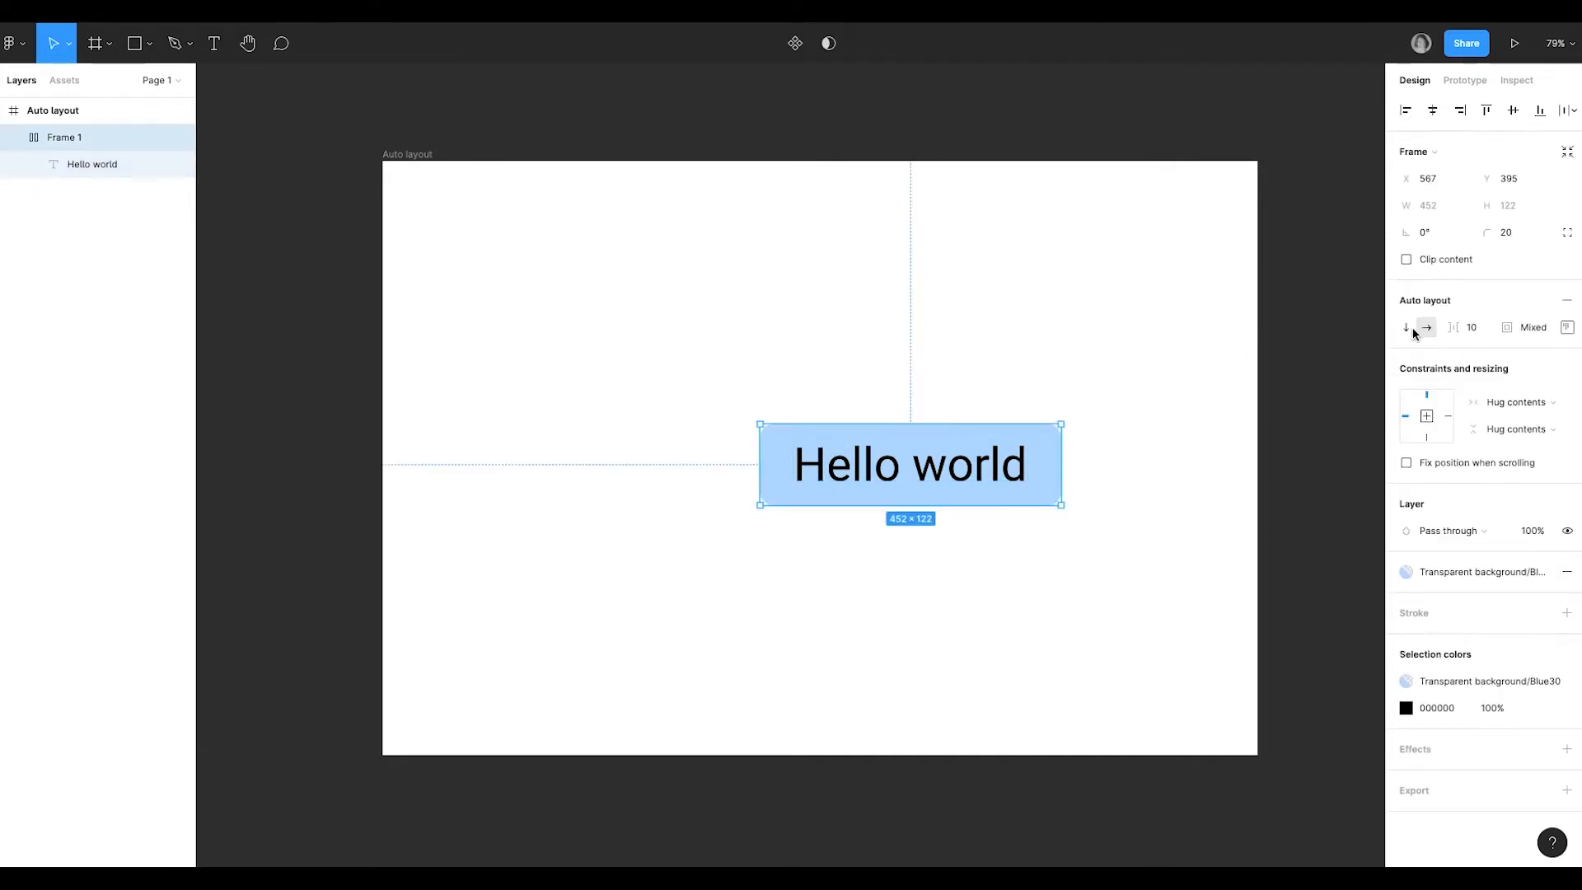
pyautogui.click(1476, 329)
pyautogui.write('20')
pyautogui.press('Return')
pyautogui.click(1433, 109)
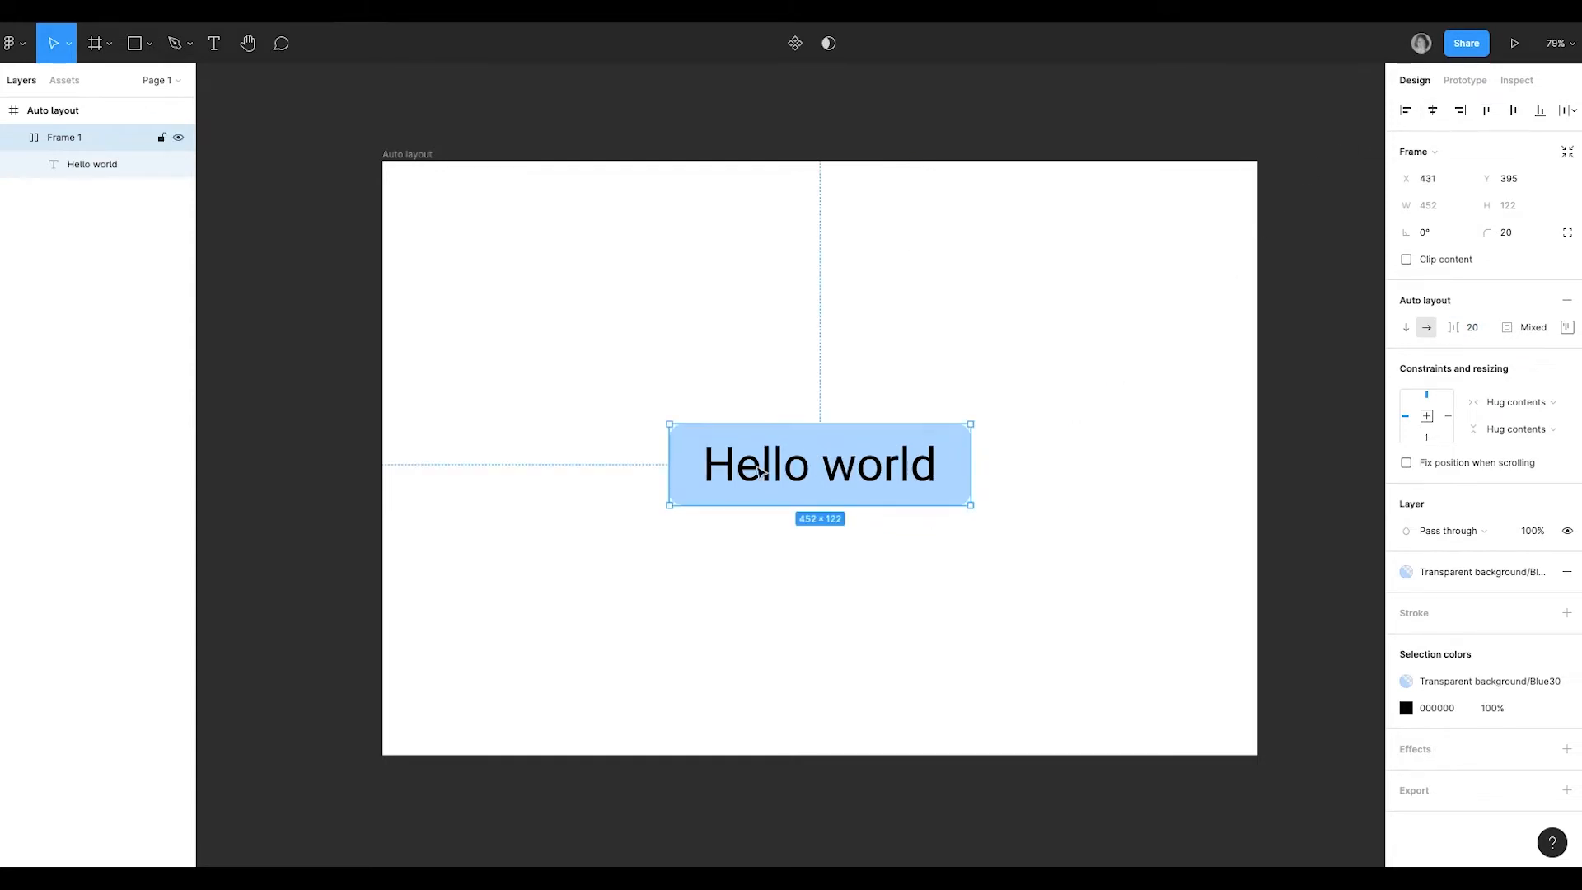
# Place copies of the Hello world button above and below the original and combine all three in an auto layout.
pyautogui.moveTo(762, 471); pyautogui.dragTo(767, 363)
pyautogui.moveTo(880, 362); pyautogui.dragTo(886, 577)
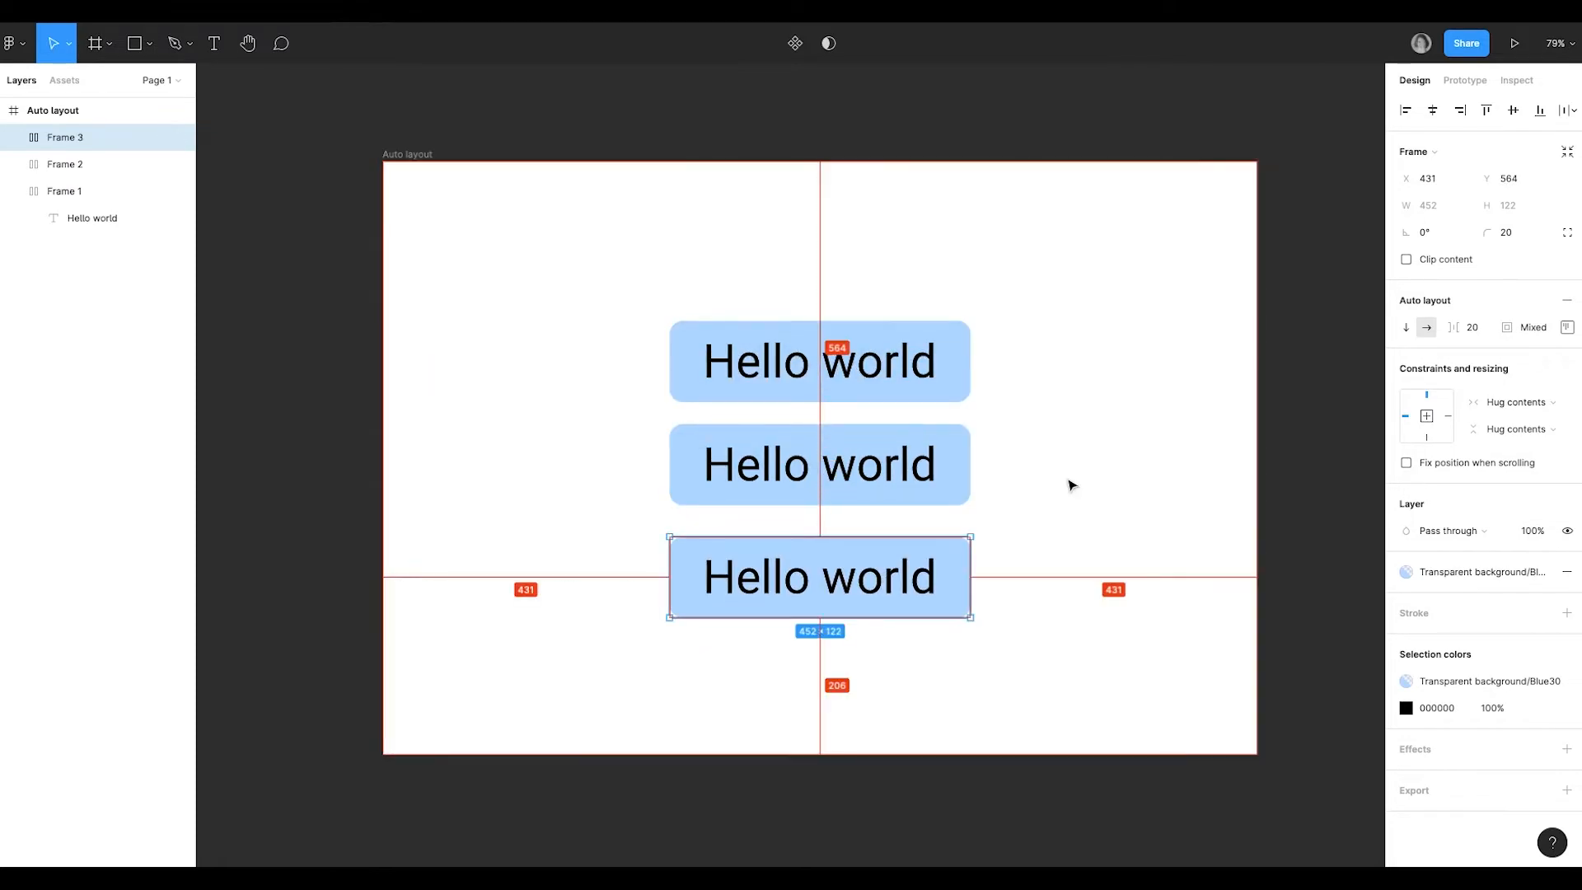
pyautogui.moveTo(1041, 326); pyautogui.dragTo(809, 568)
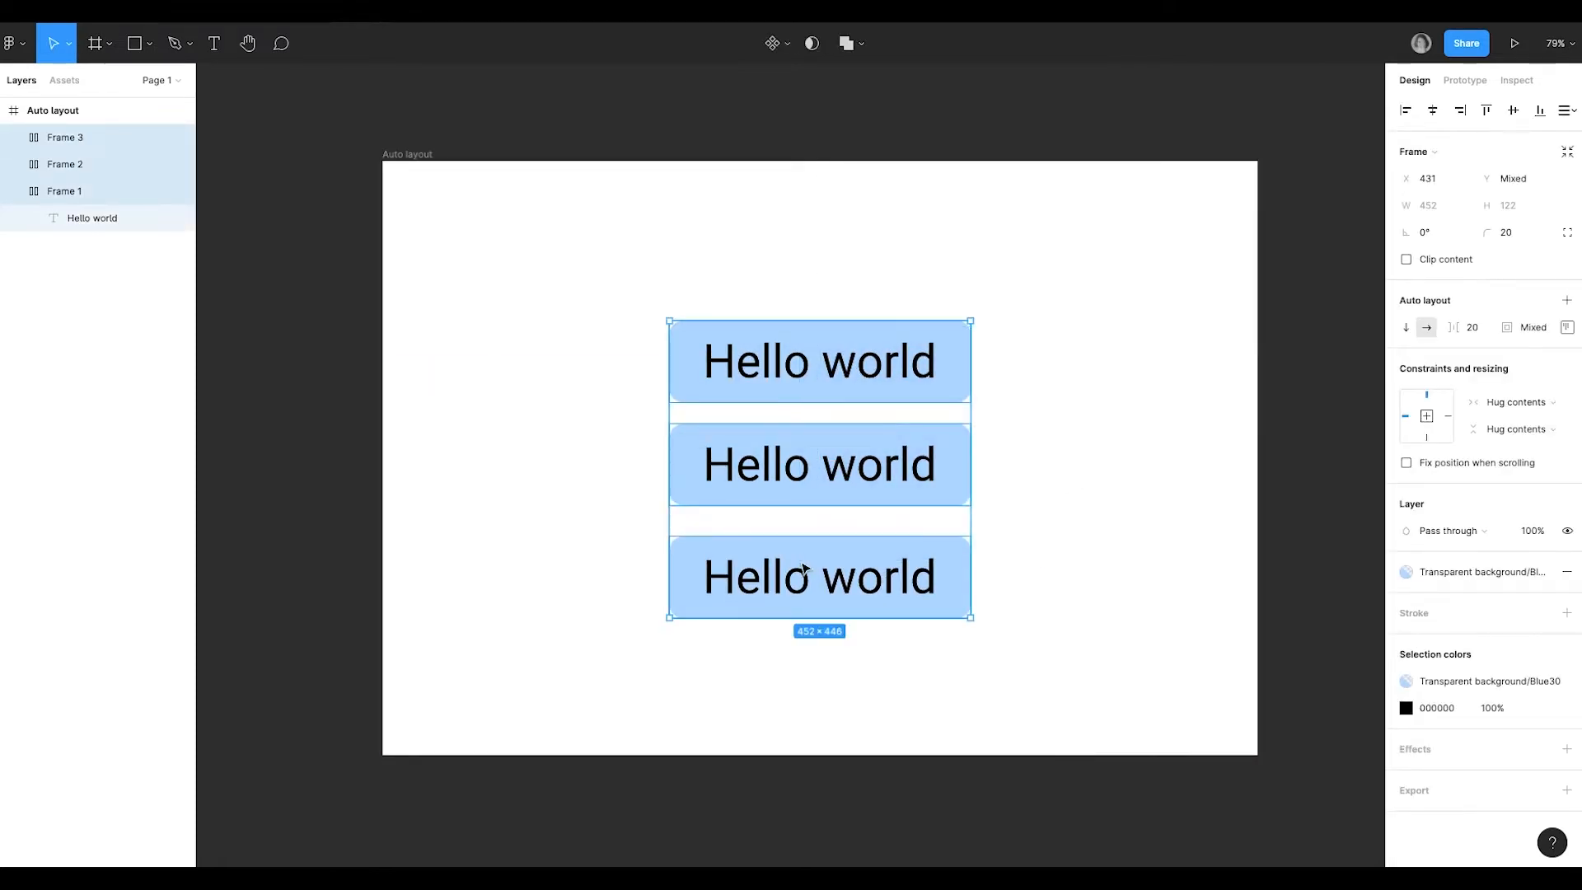
pyautogui.click(1560, 303)
# Change the top button's text to "Hello" and the bottom button's text to "Hello!!".
pyautogui.doubleClick(881, 368)
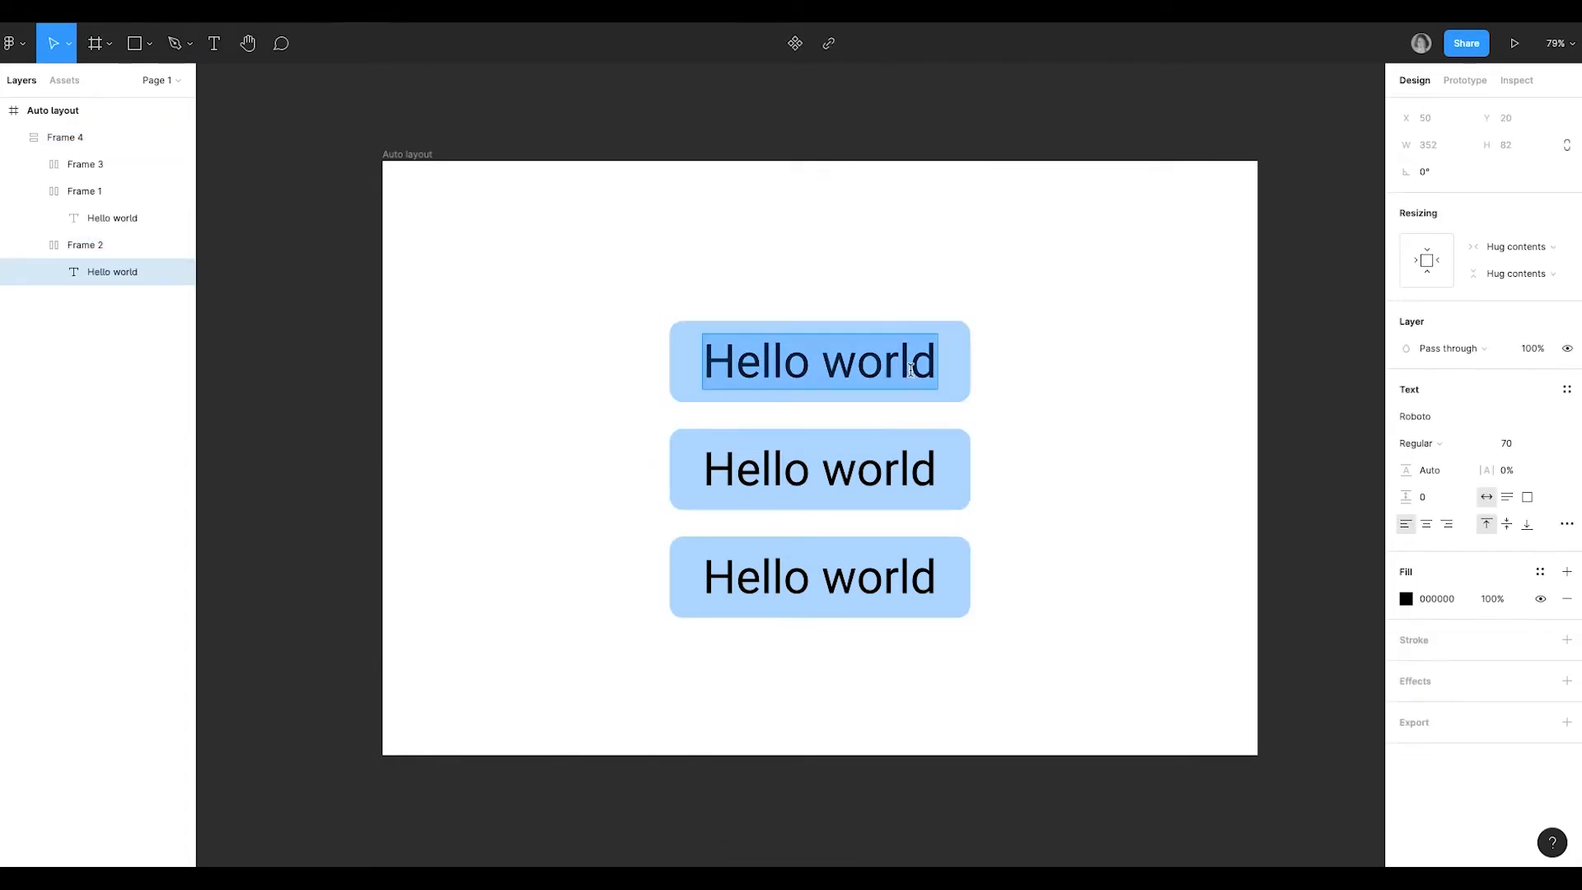
pyautogui.doubleClick(881, 369)
pyautogui.press('BackSpace')
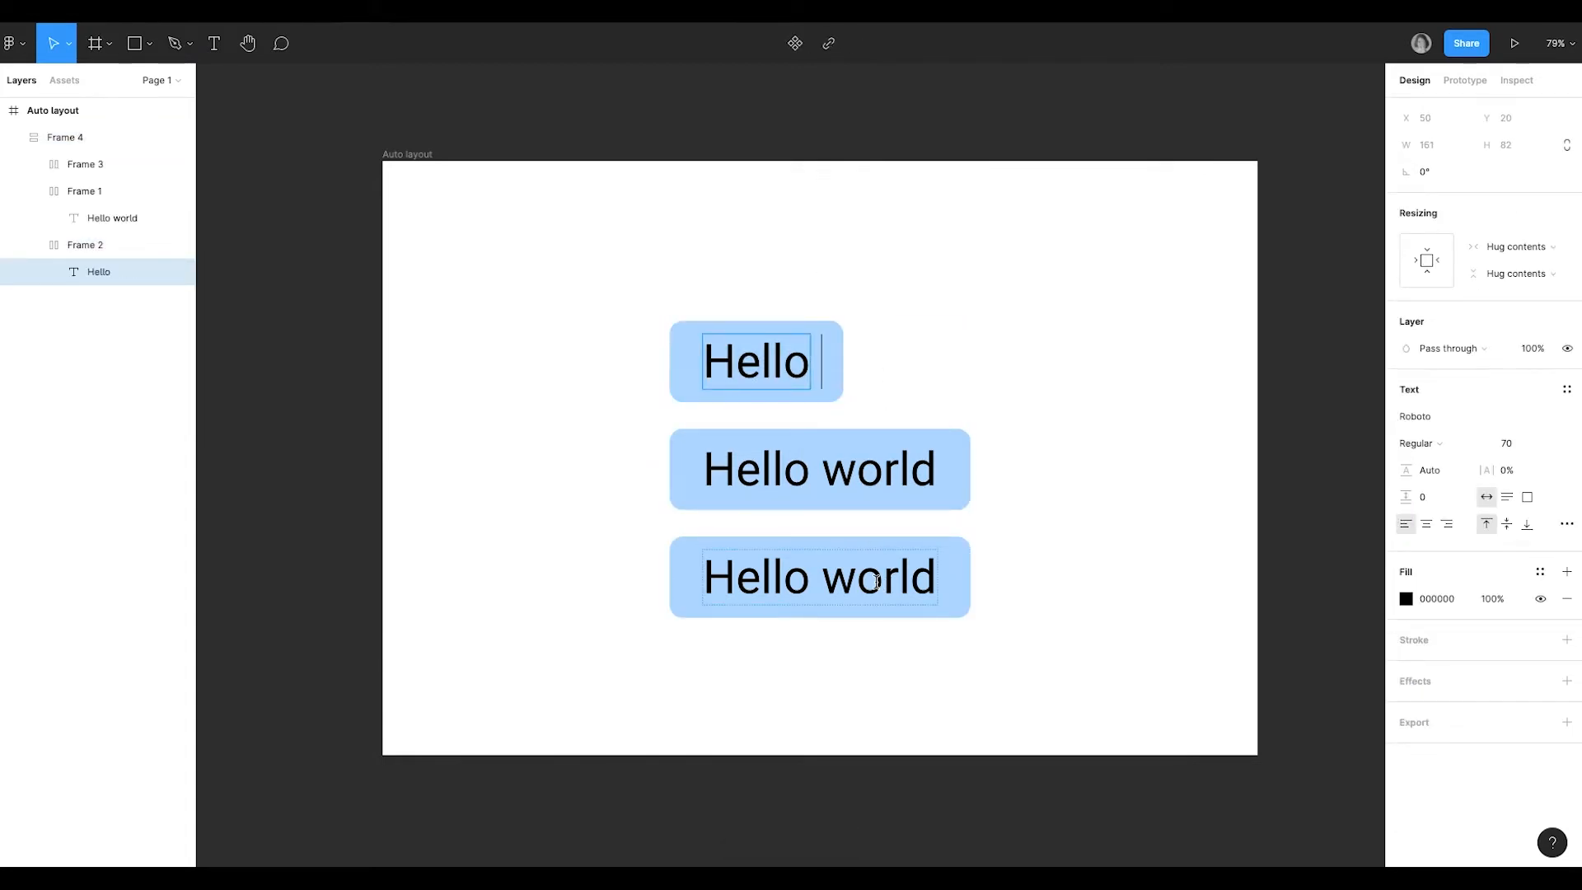
pyautogui.doubleClick(876, 581)
pyautogui.press('BackSpace')
pyautogui.press('BackSpace')
pyautogui.write('!!')
pyautogui.click(1184, 604)
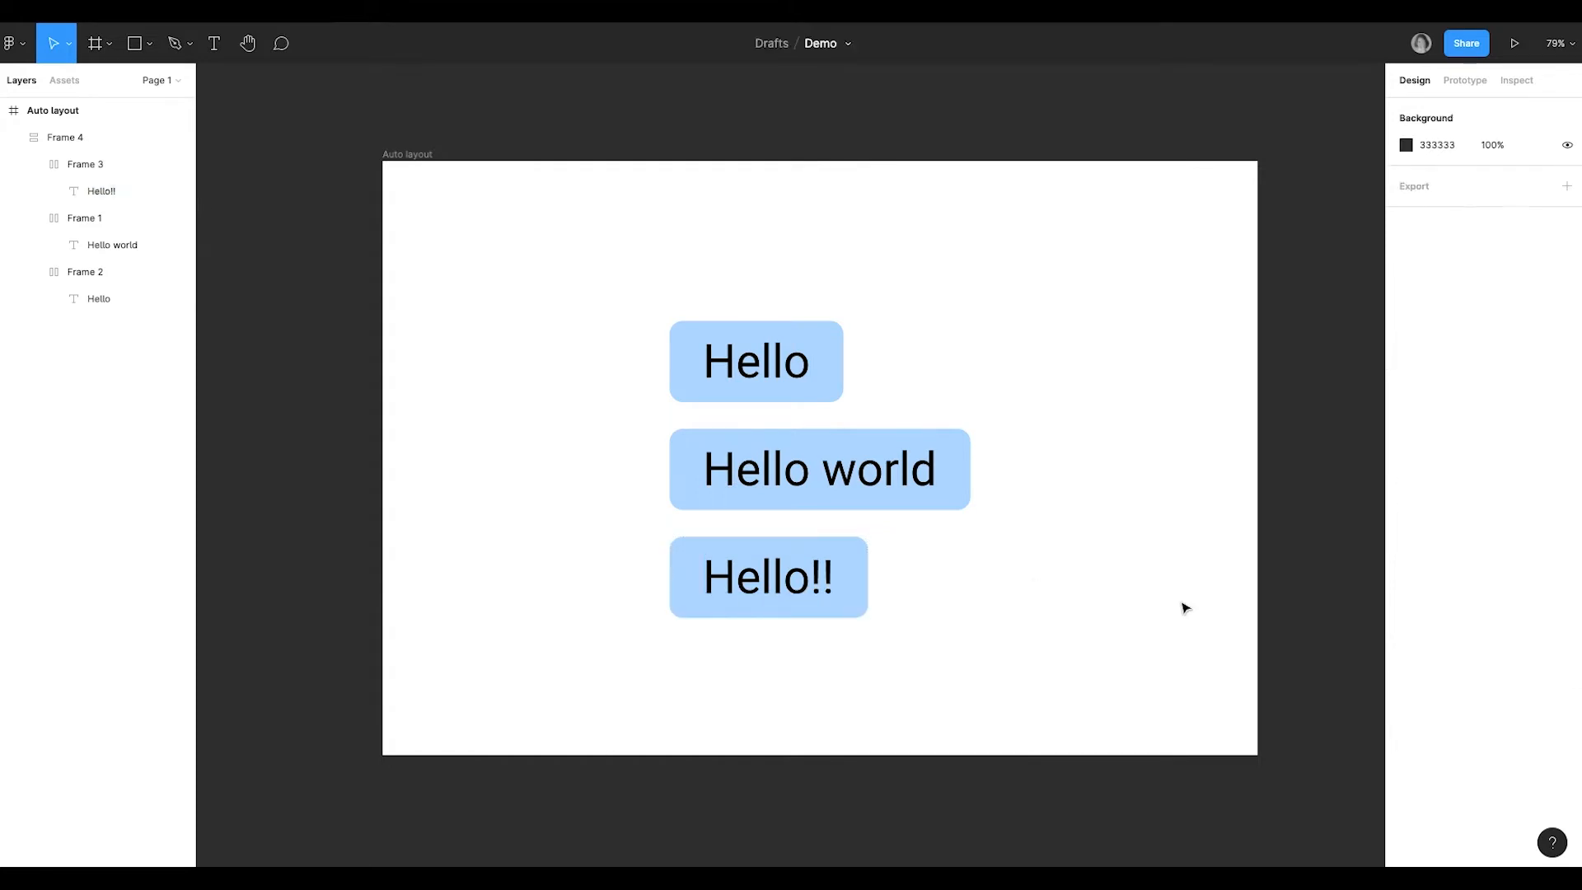
# Set the spacing between the three stacked buttons to 20 and switch their auto layout to horizontal direction.
pyautogui.click(944, 537)
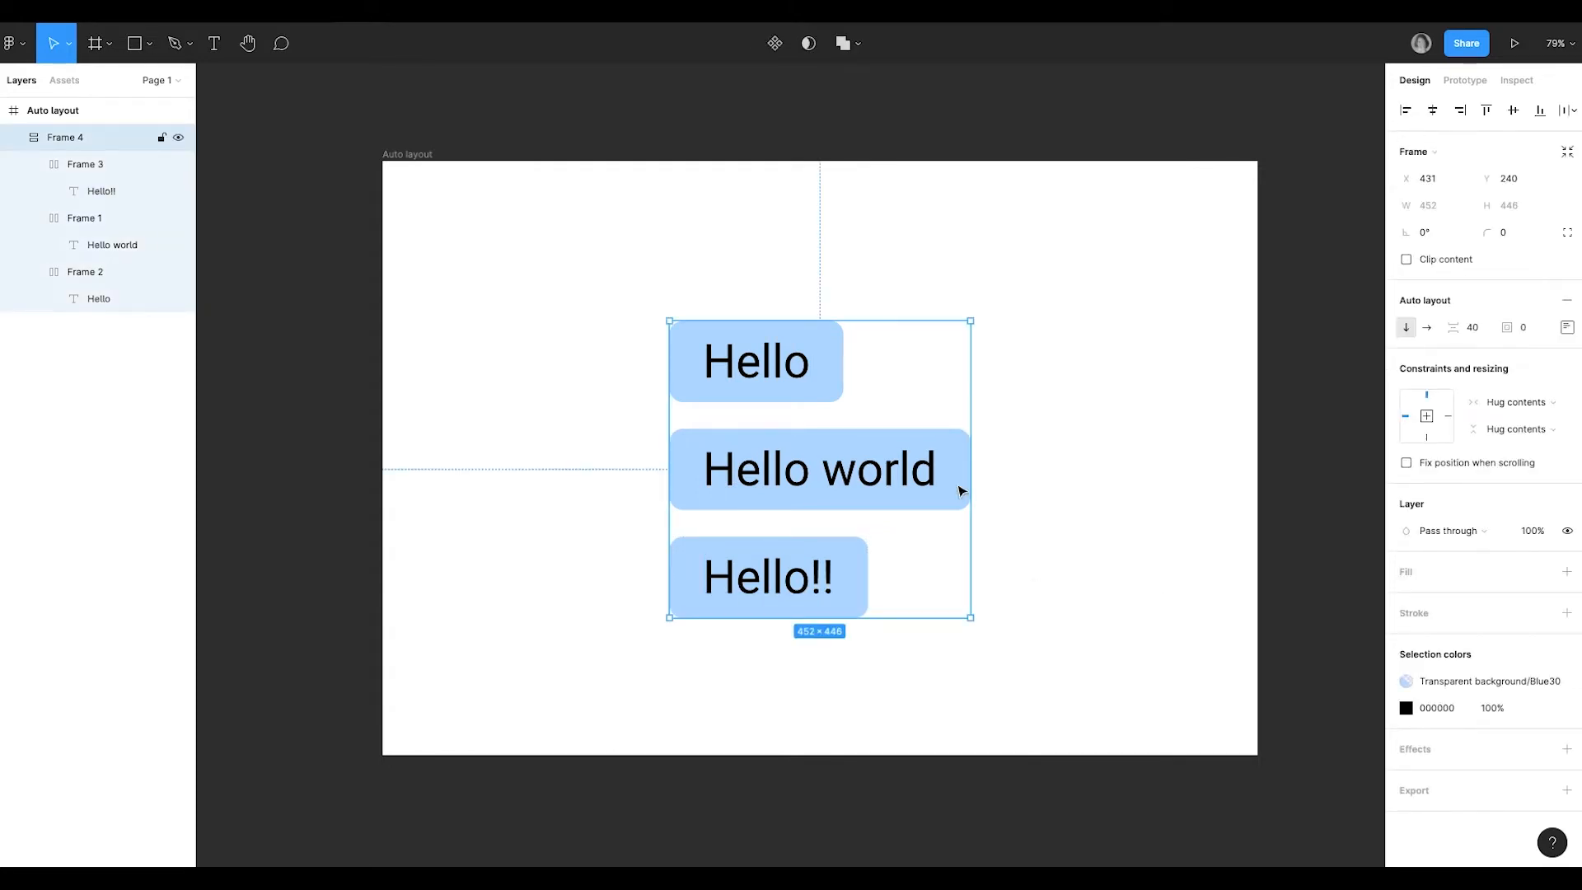
pyautogui.click(1475, 332)
pyautogui.write('20')
pyautogui.press('Return')
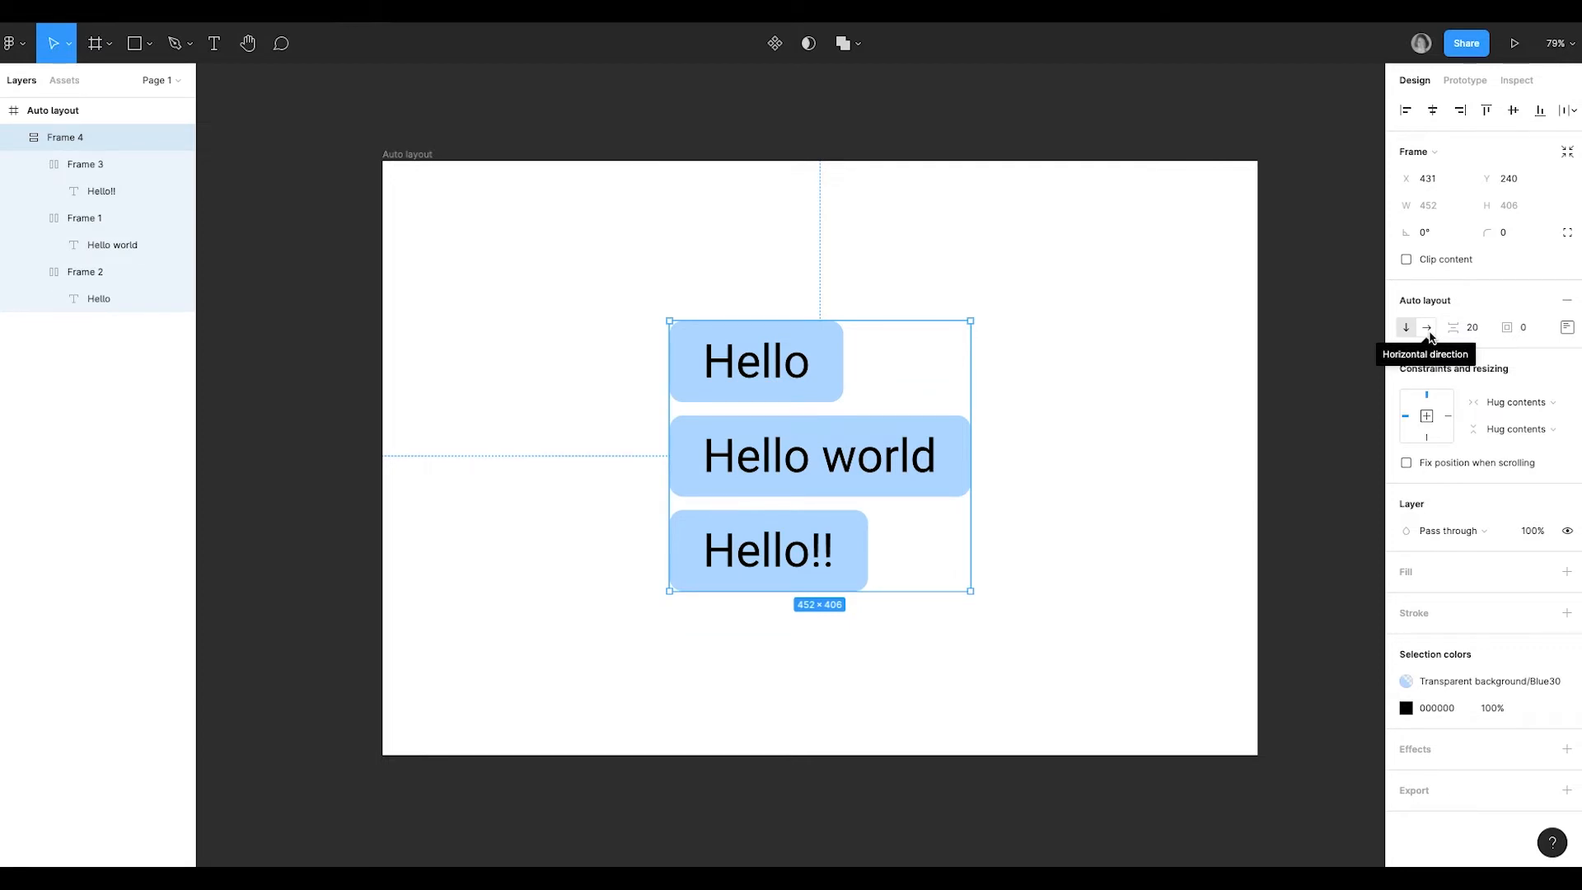
pyautogui.click(1429, 331)
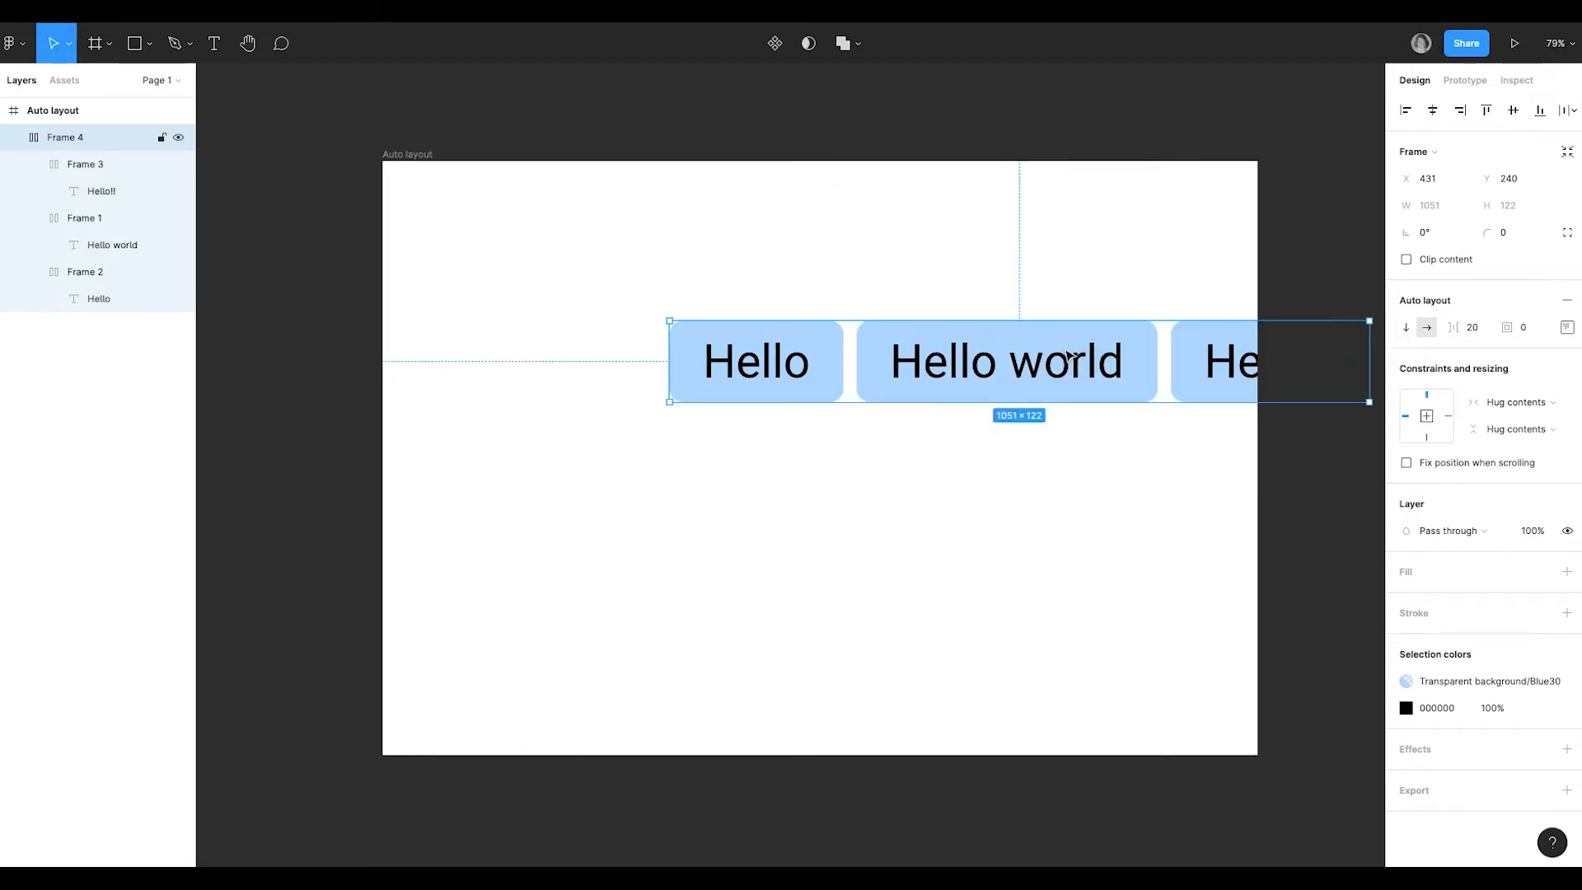
# Move the button row to X 131, Y 324 on the artboard and give it a padding of 10.
pyautogui.moveTo(1098, 350); pyautogui.dragTo(890, 407)
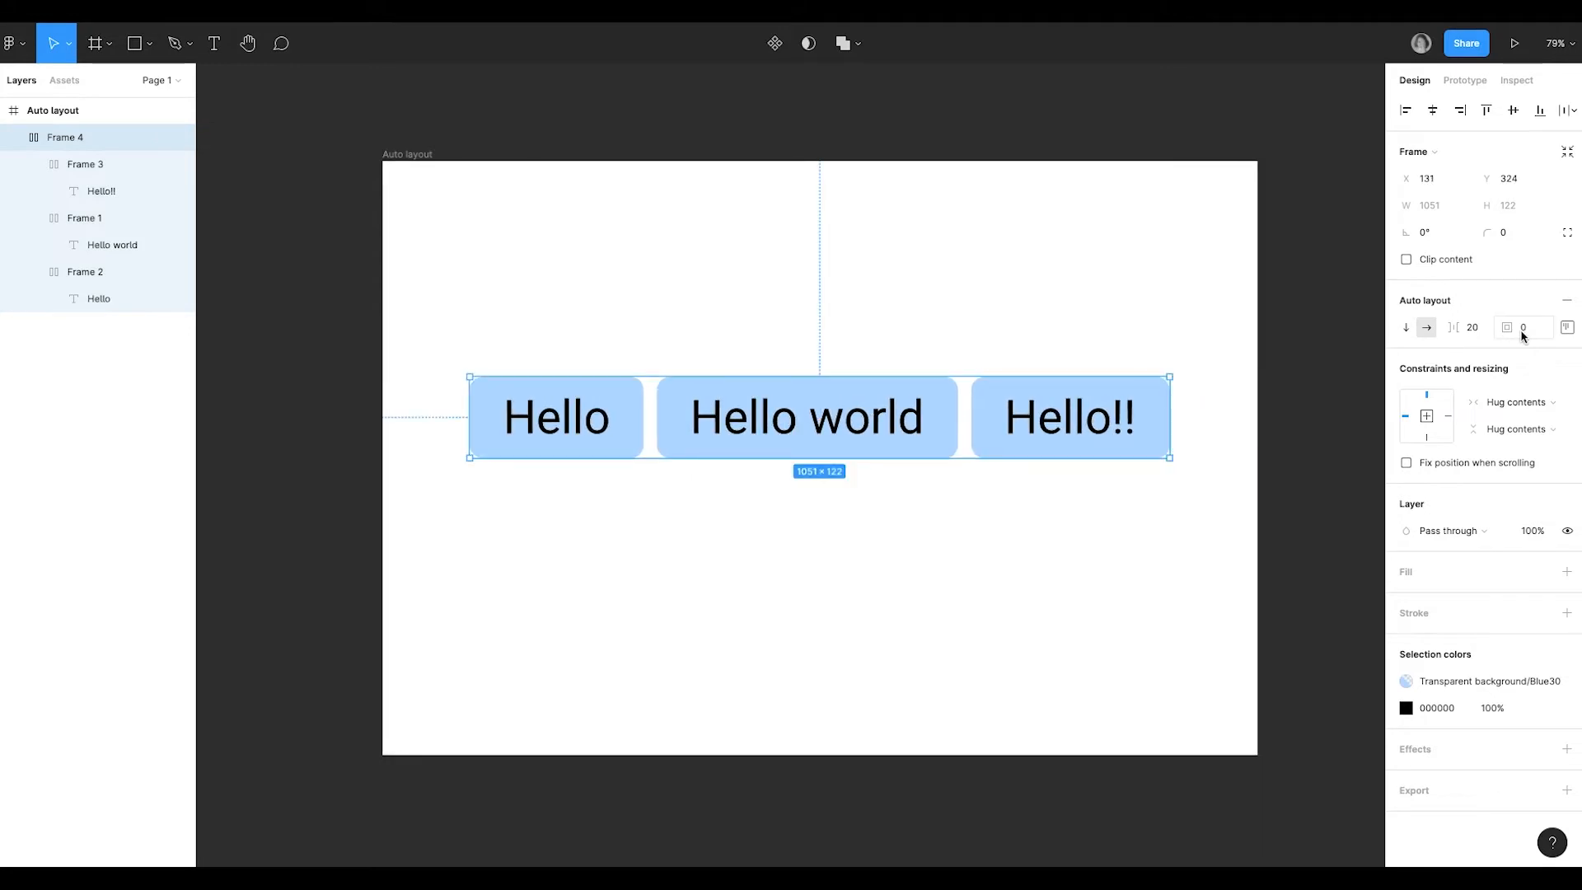
pyautogui.click(1524, 332)
pyautogui.write('10')
pyautogui.press('Return')
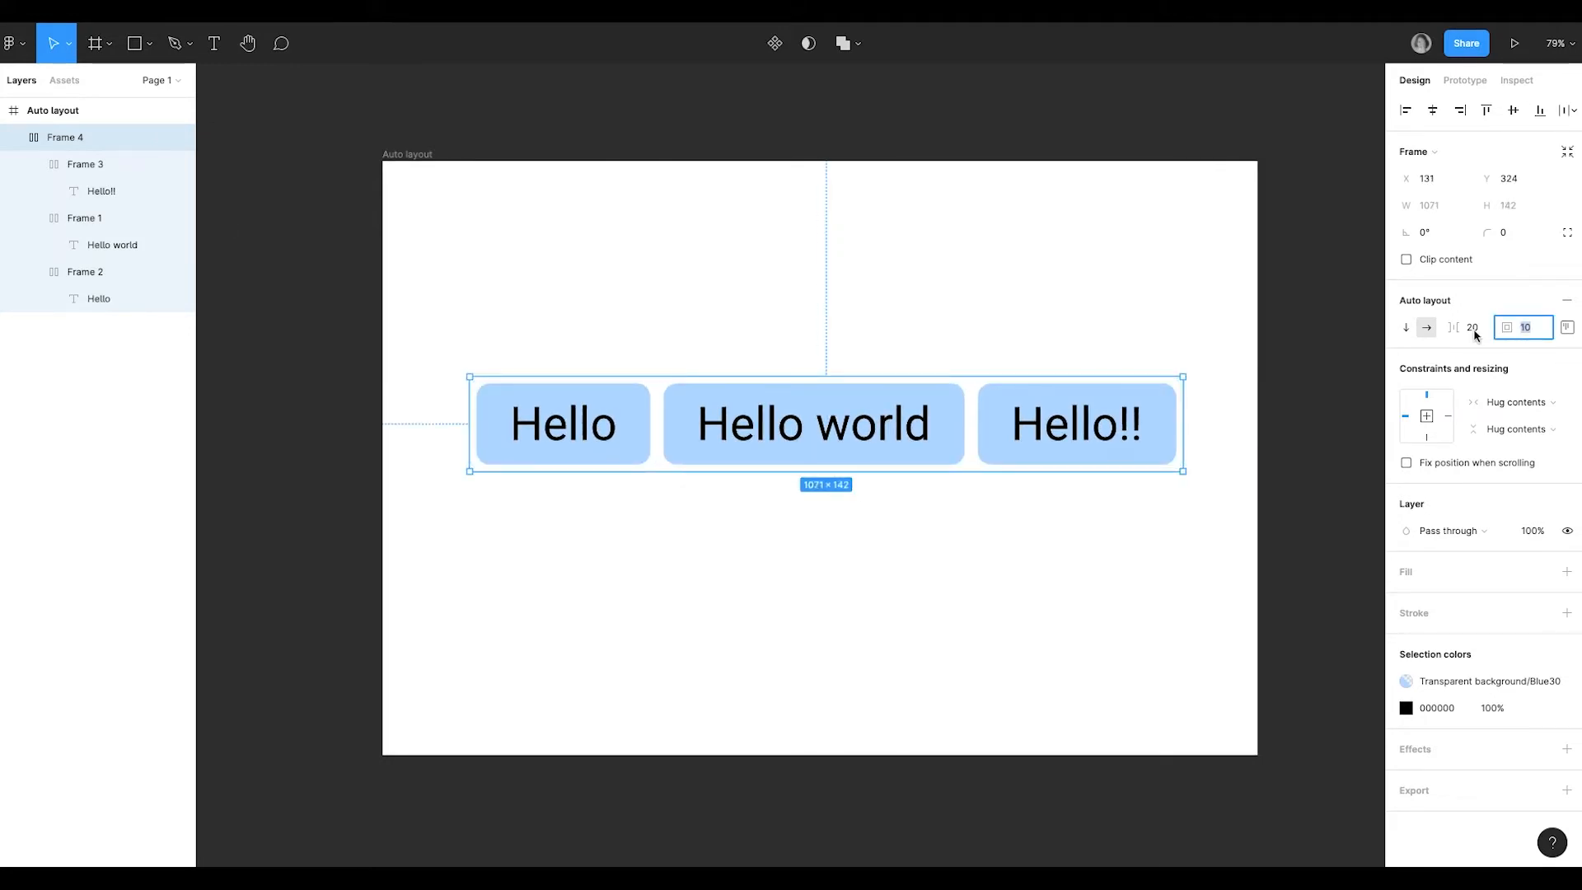
# Fill the button row's container with the Neutral 900 Component background style and set its corner radius to 20.
pyautogui.click(1540, 571)
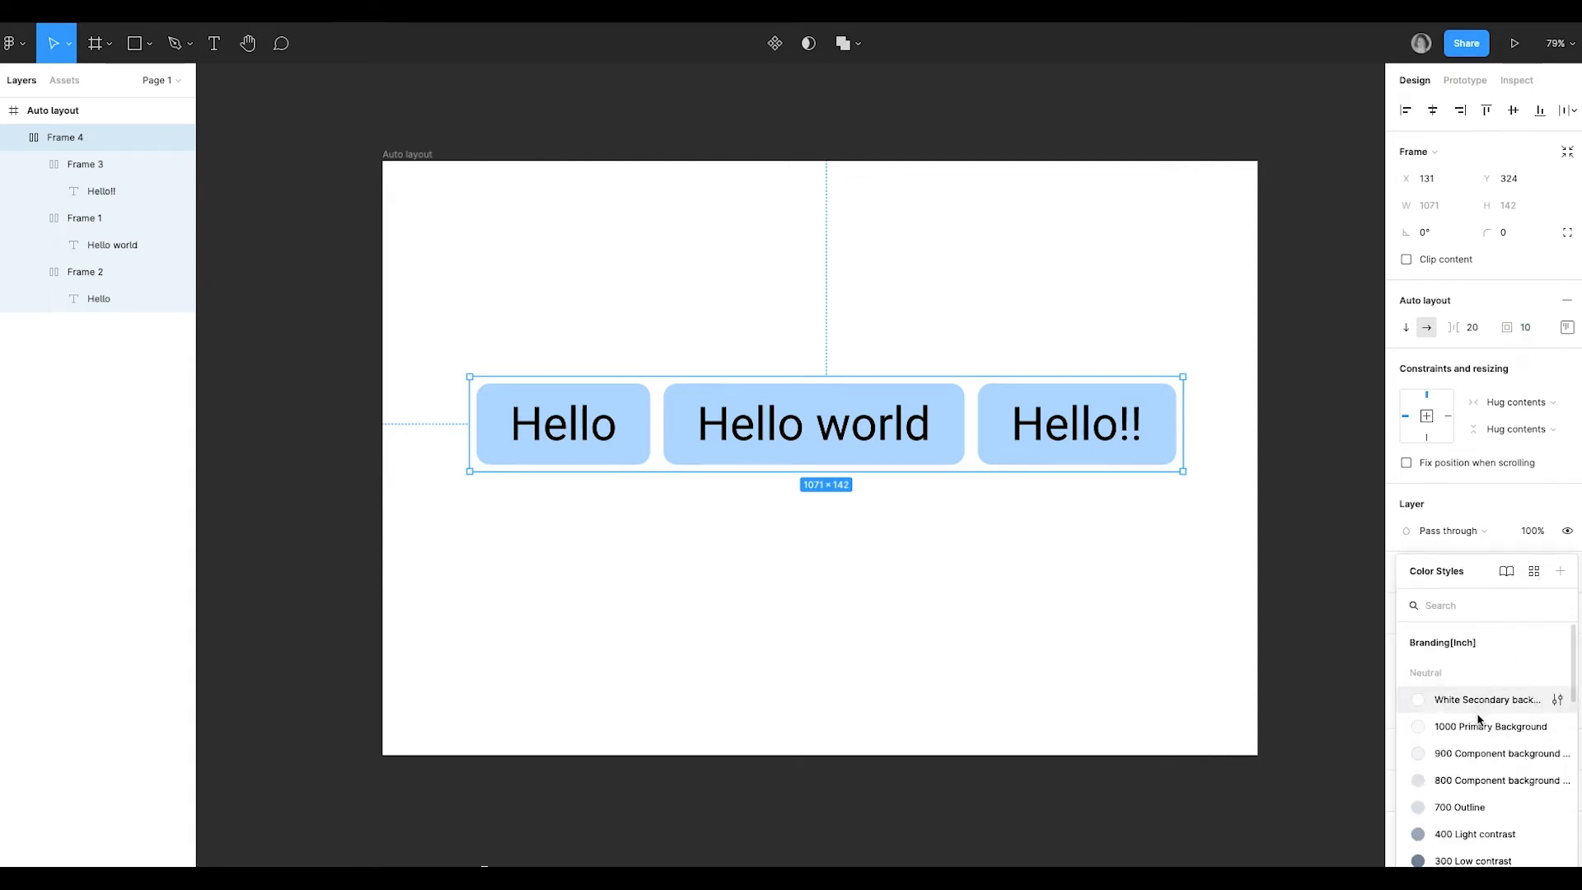
pyautogui.click(1476, 728)
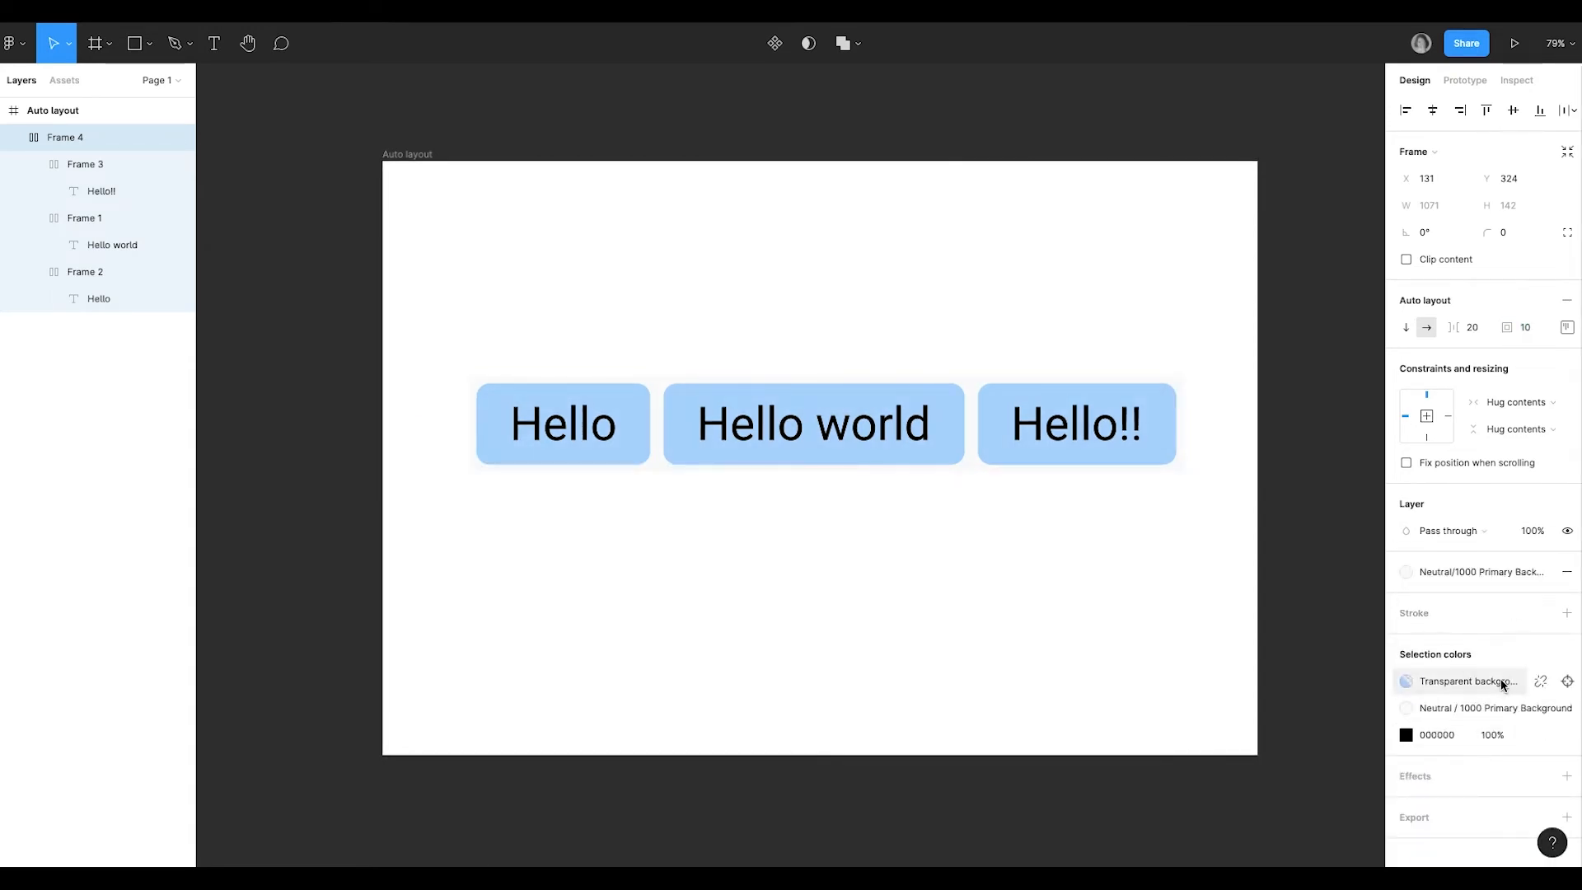
pyautogui.click(1492, 708)
pyautogui.click(1483, 752)
pyautogui.click(1519, 234)
pyautogui.write('20')
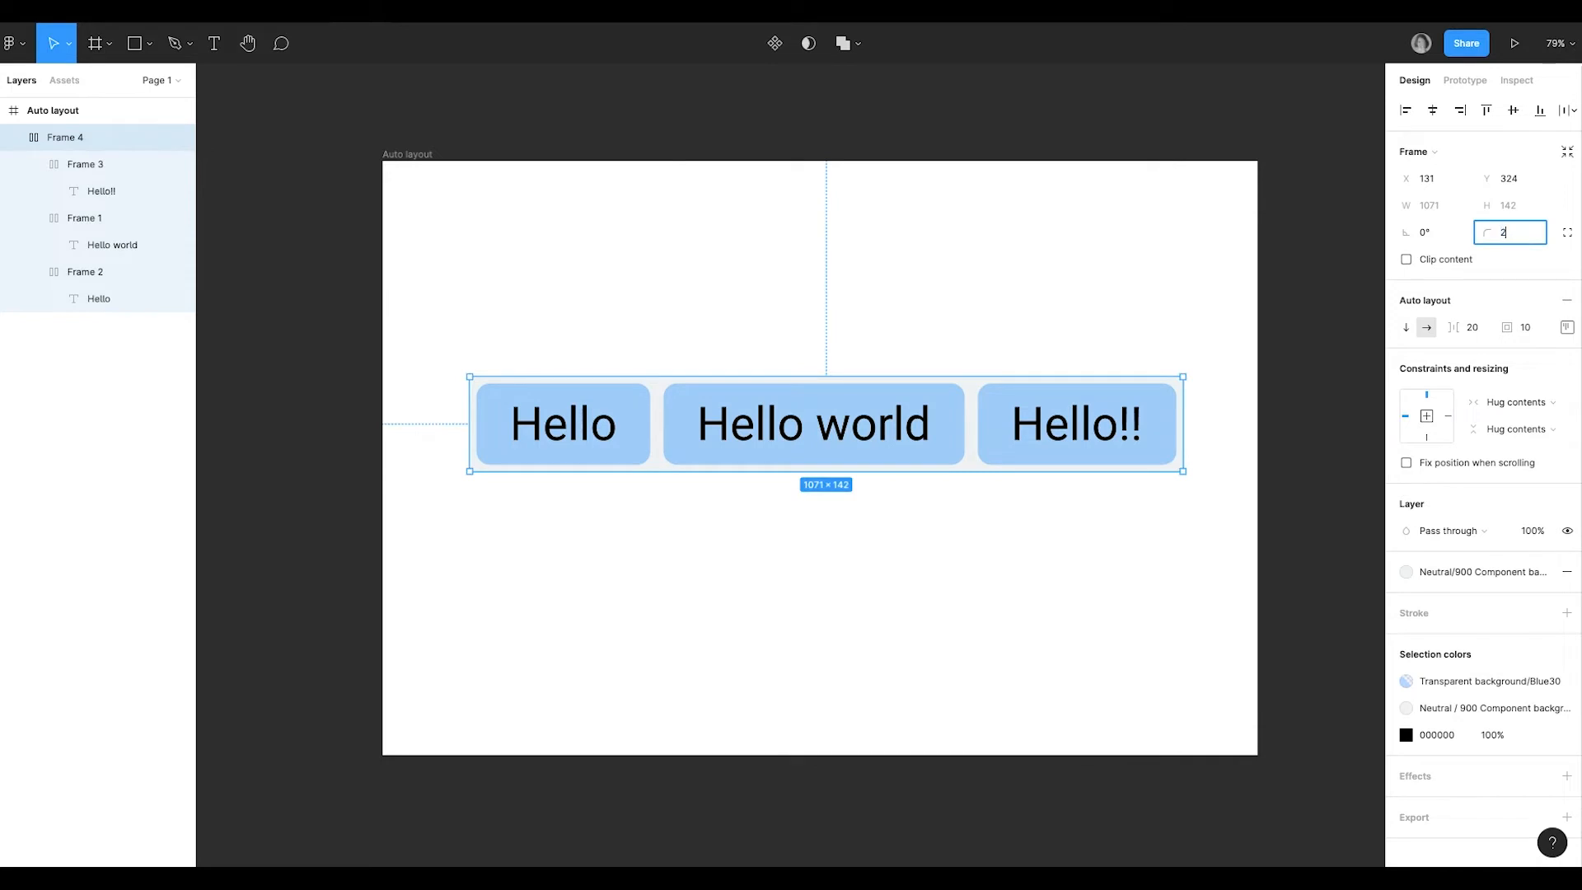
pyautogui.press('Return')
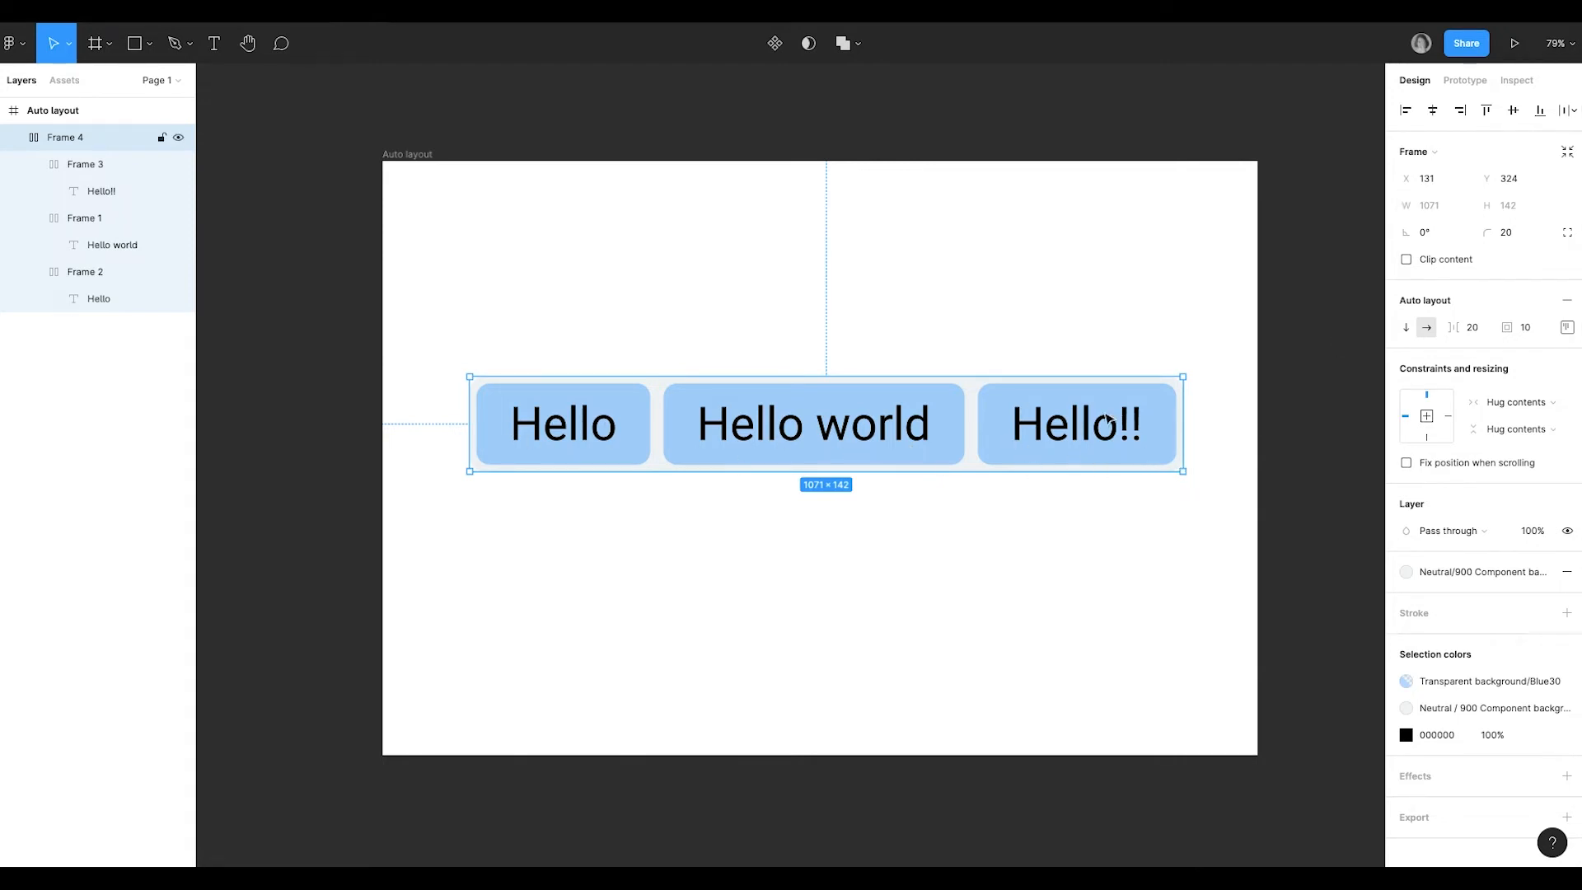
# Set the vertical resizing of all three buttons in the row to Fill container.
pyautogui.click(957, 450)
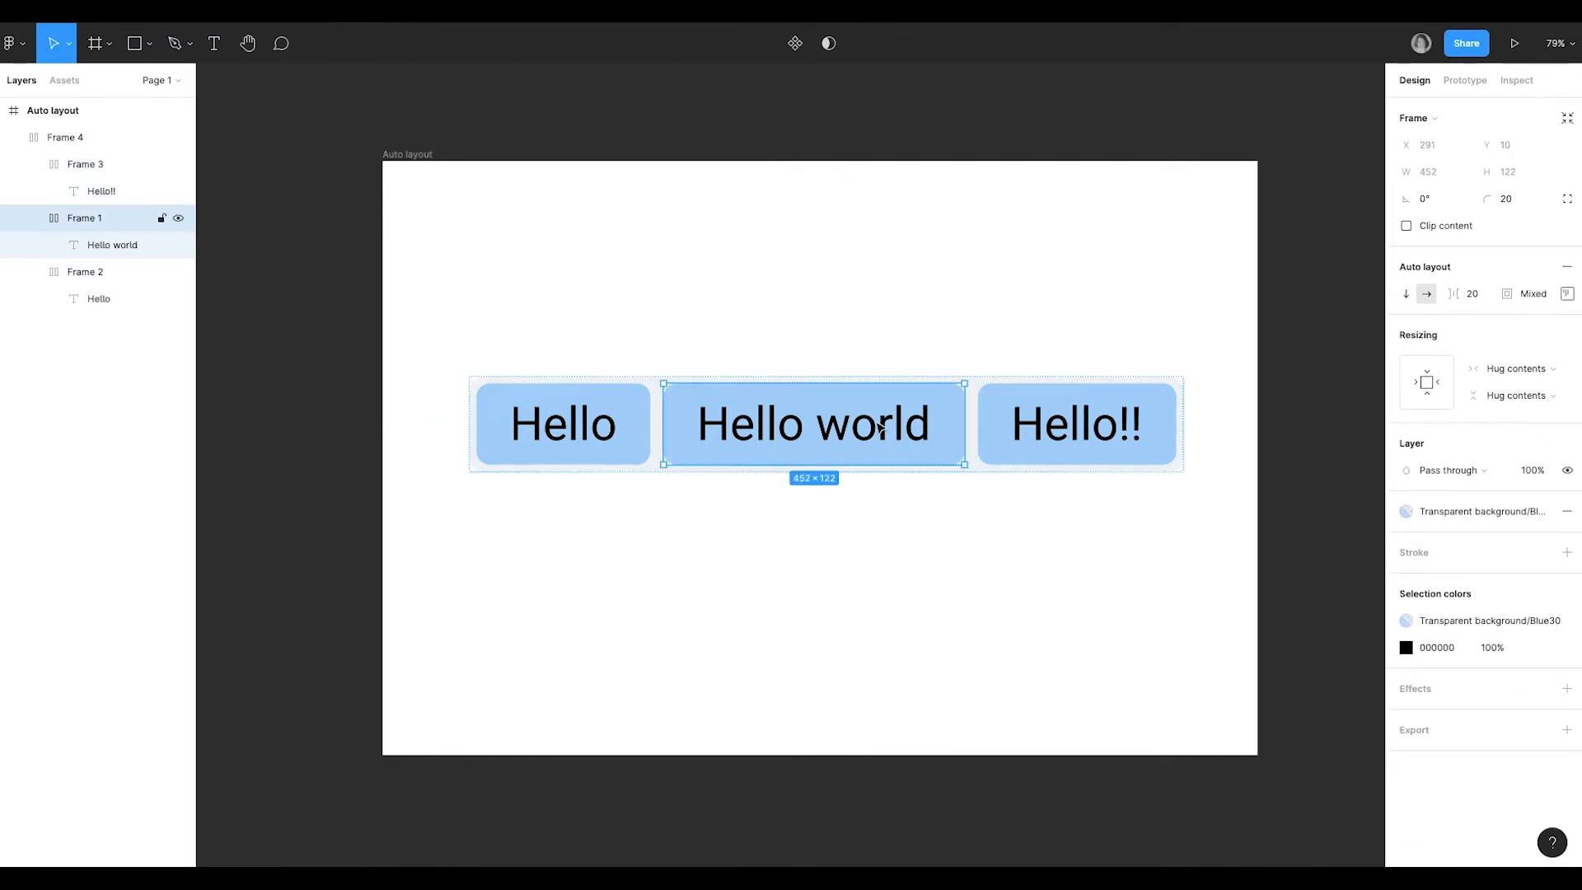
pyautogui.click(1531, 397)
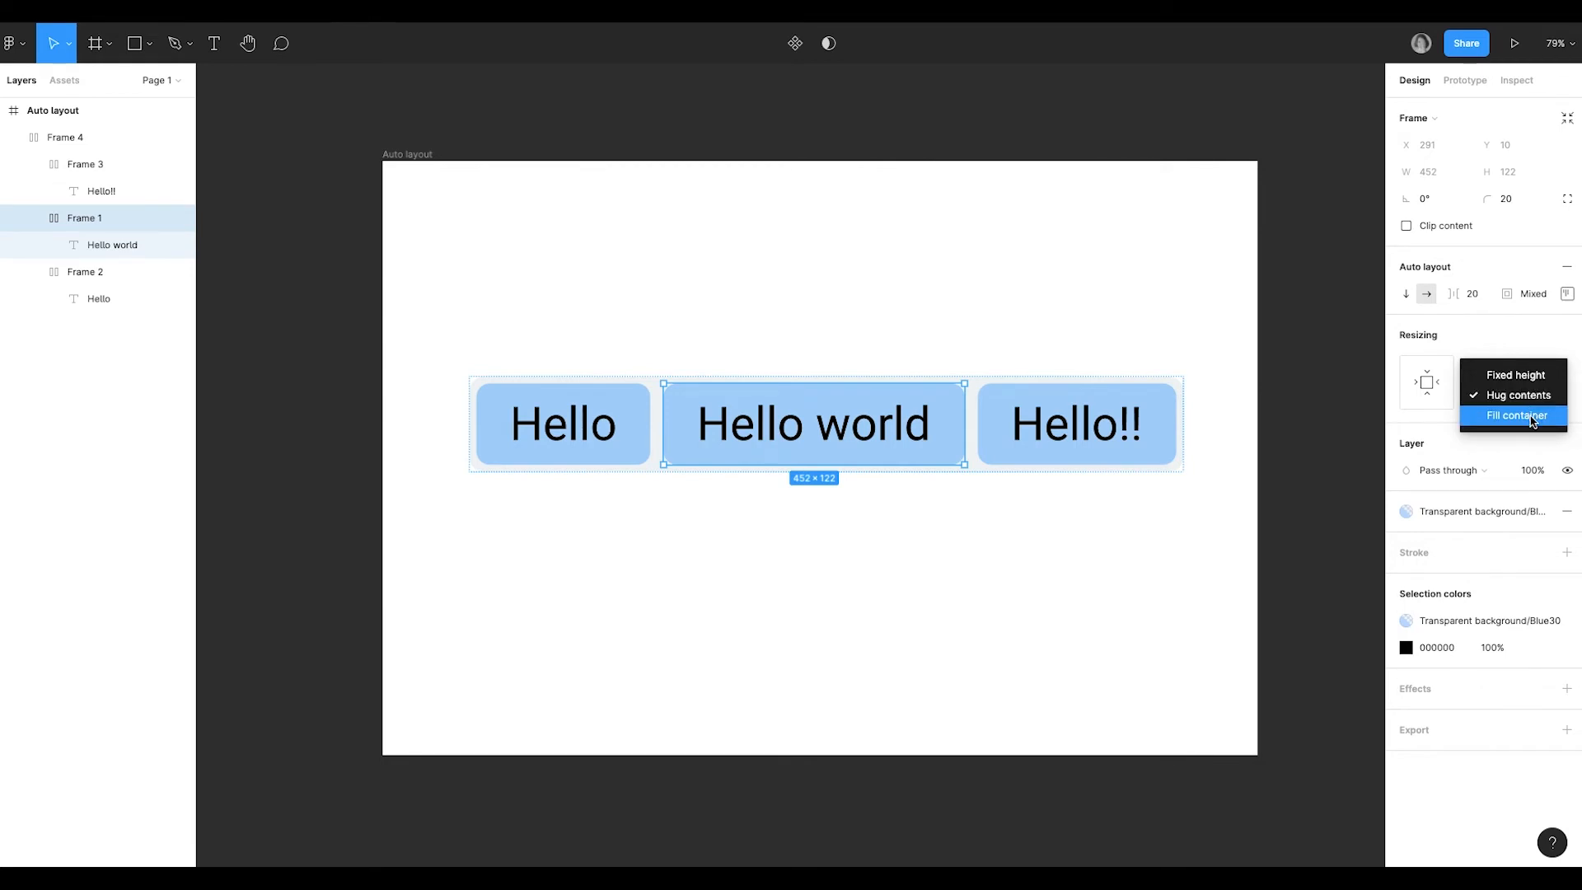
pyautogui.click(1533, 416)
pyautogui.click(1177, 466)
pyautogui.click(1533, 397)
pyautogui.click(1531, 416)
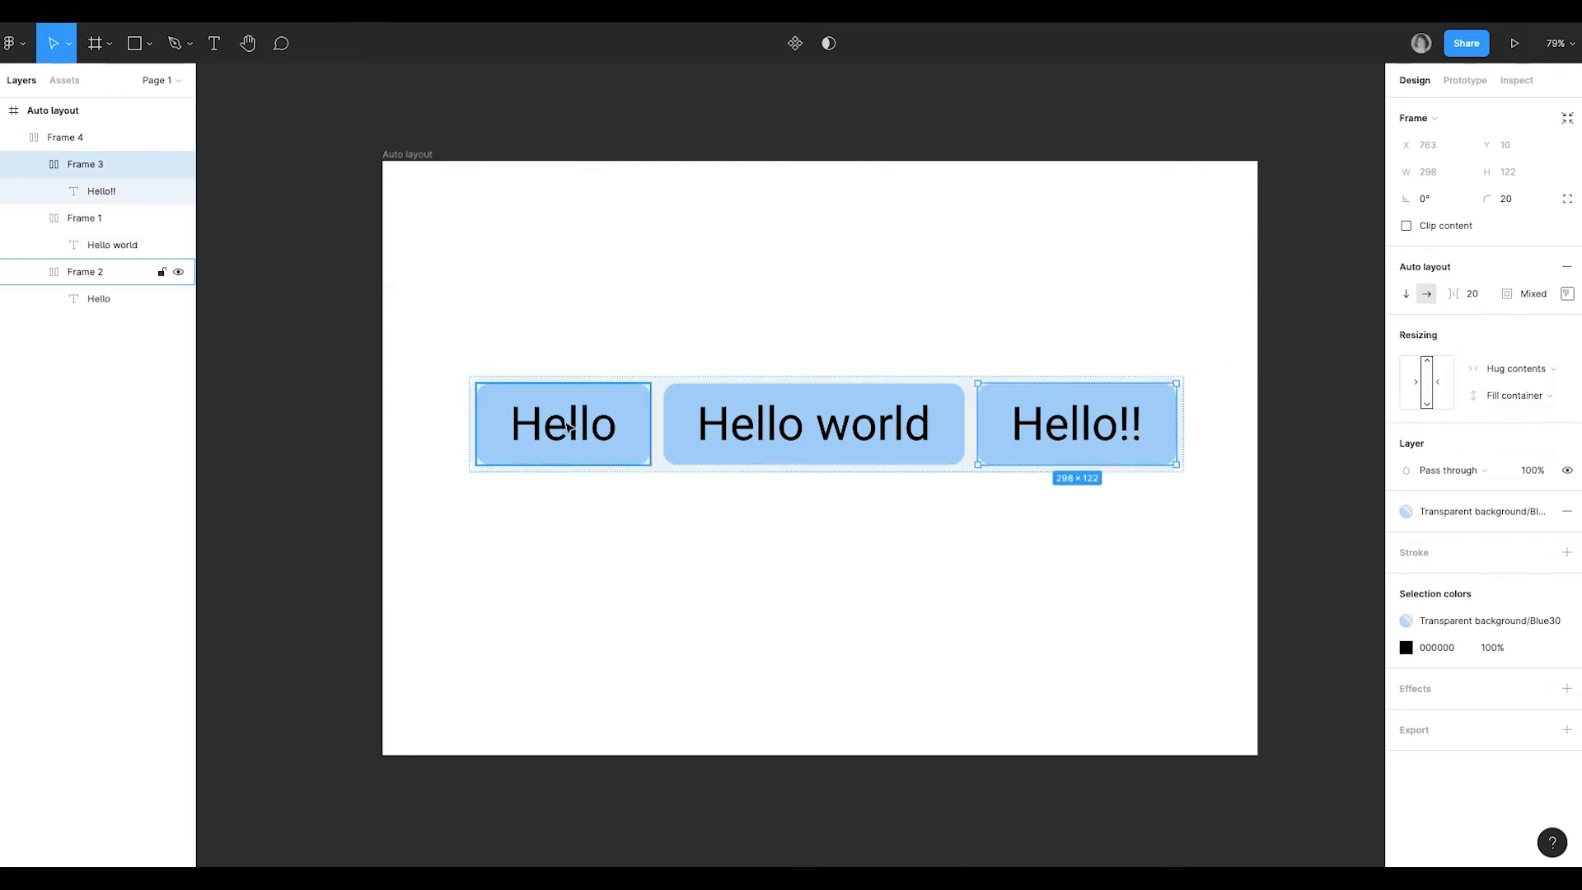
pyautogui.click(568, 426)
pyautogui.click(1517, 396)
pyautogui.click(1531, 416)
# Stretch the outer container of the button row downward to a height of about 256.
pyautogui.click(1181, 470)
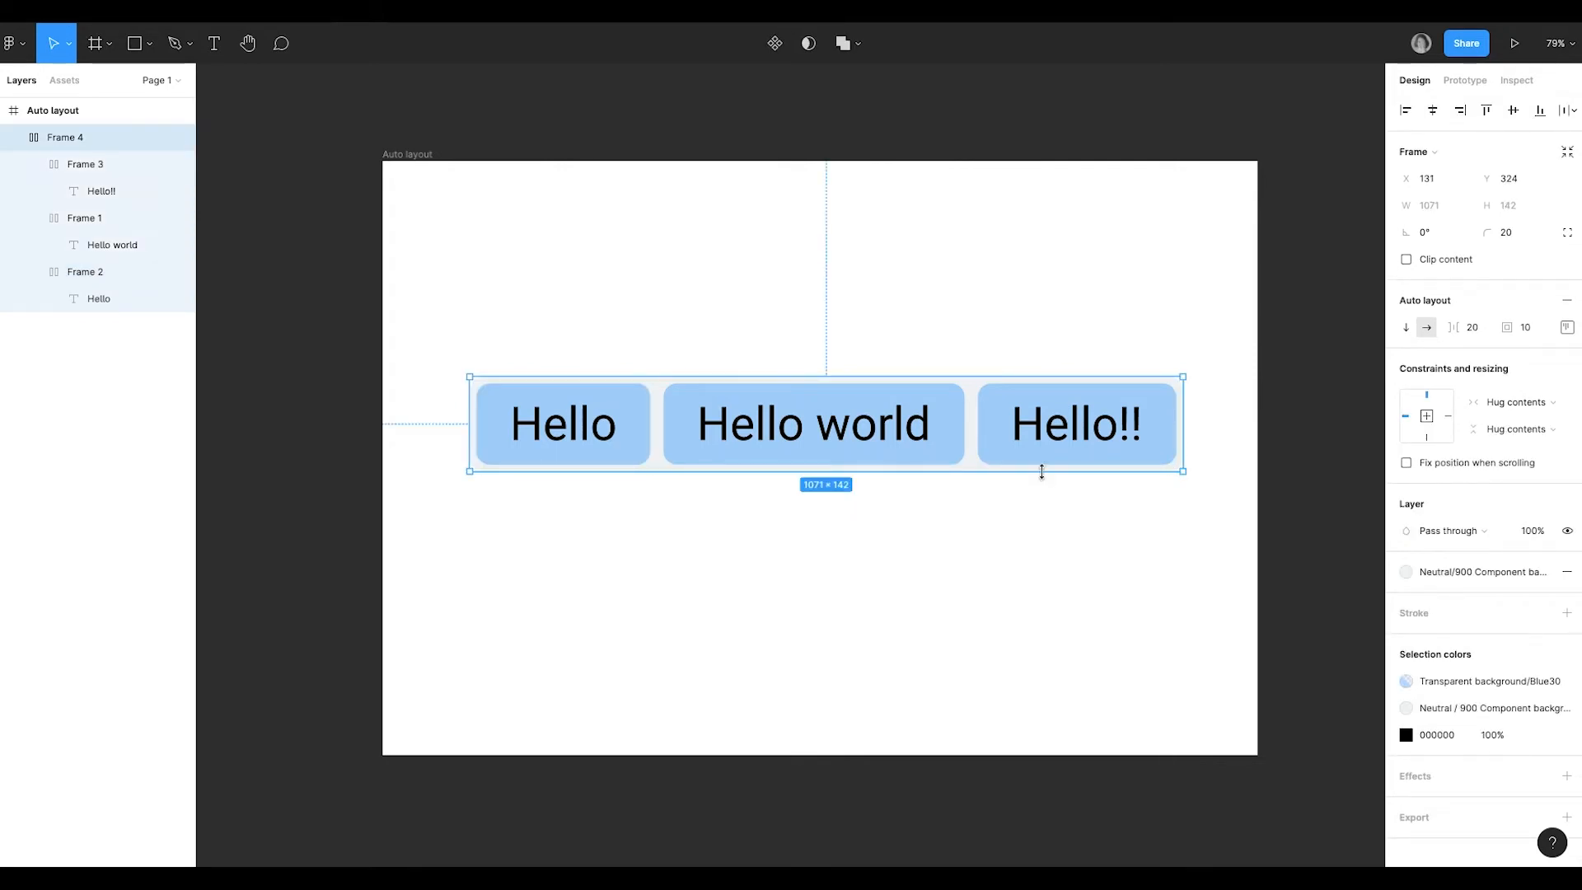
pyautogui.moveTo(1041, 475); pyautogui.dragTo(1040, 547)
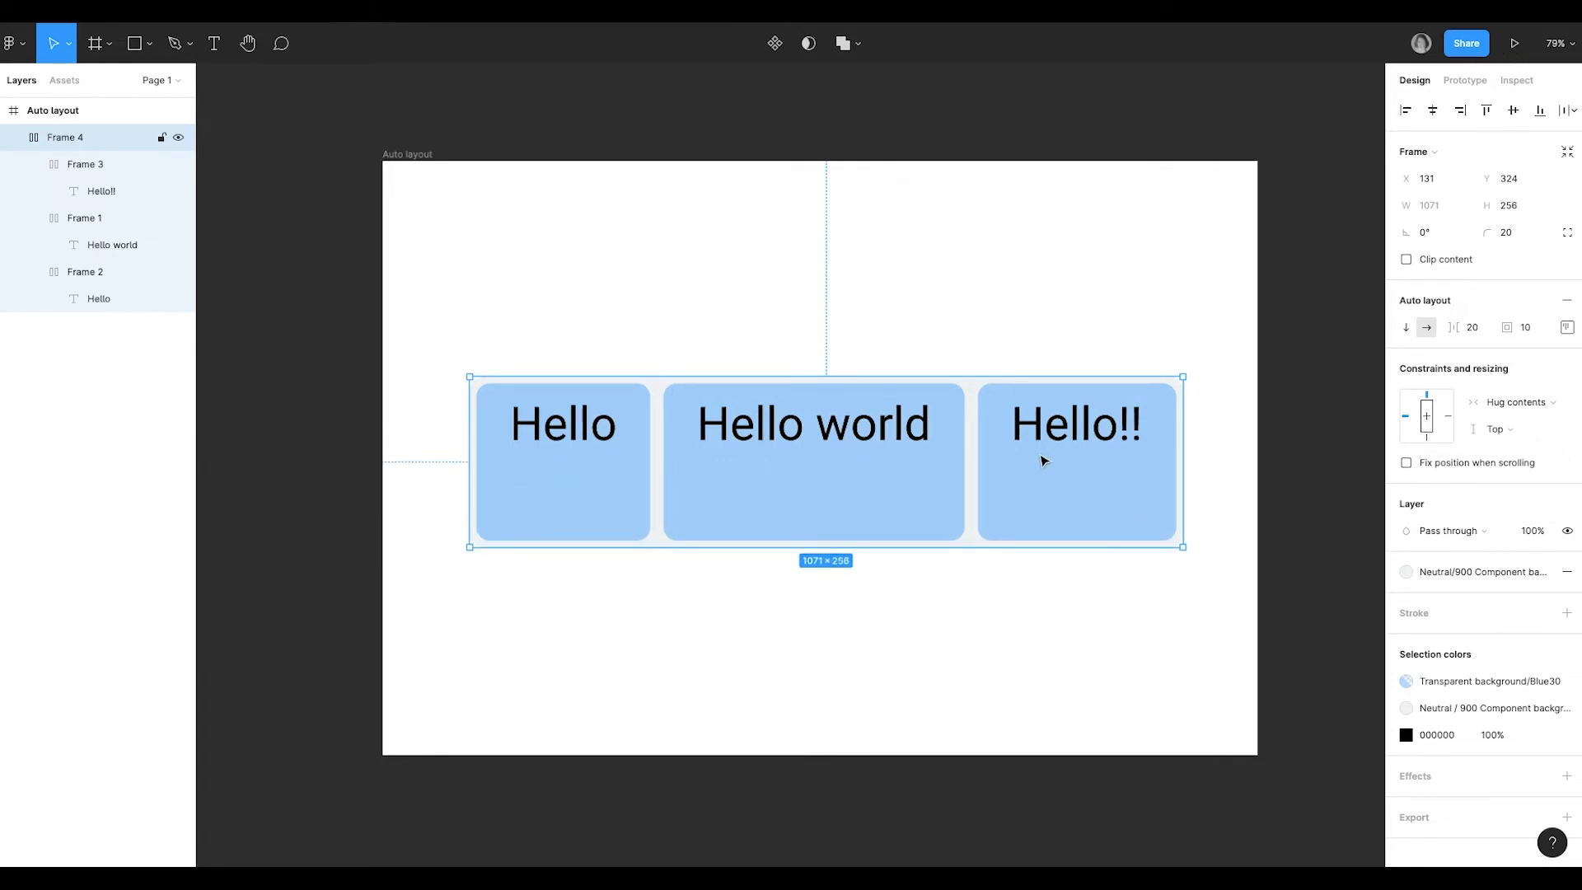
pyautogui.click(1495, 430)
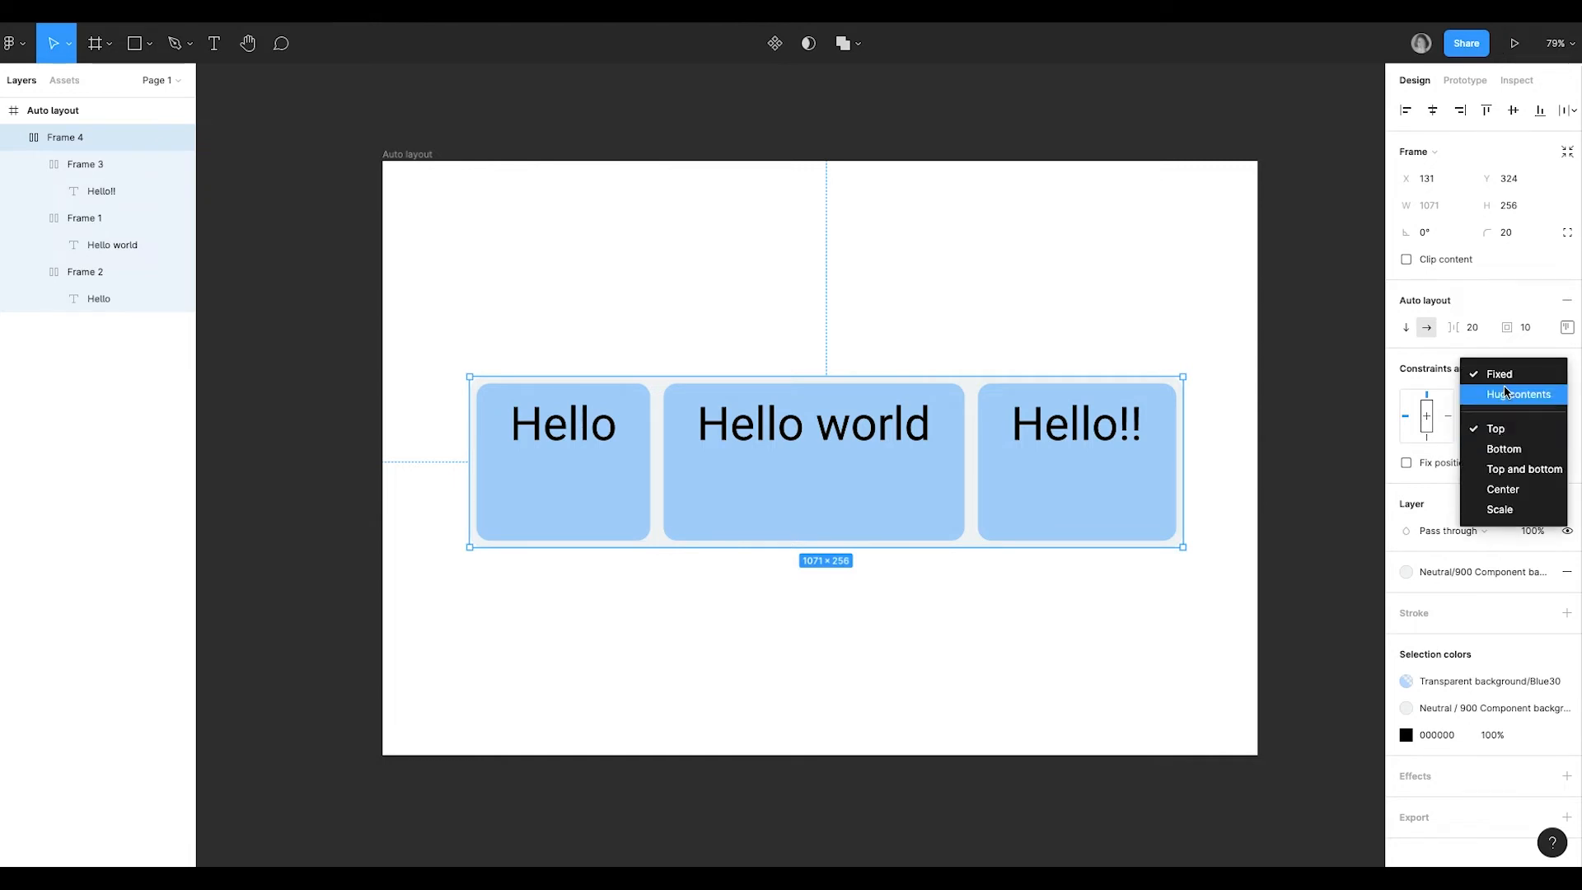
pyautogui.click(1549, 427)
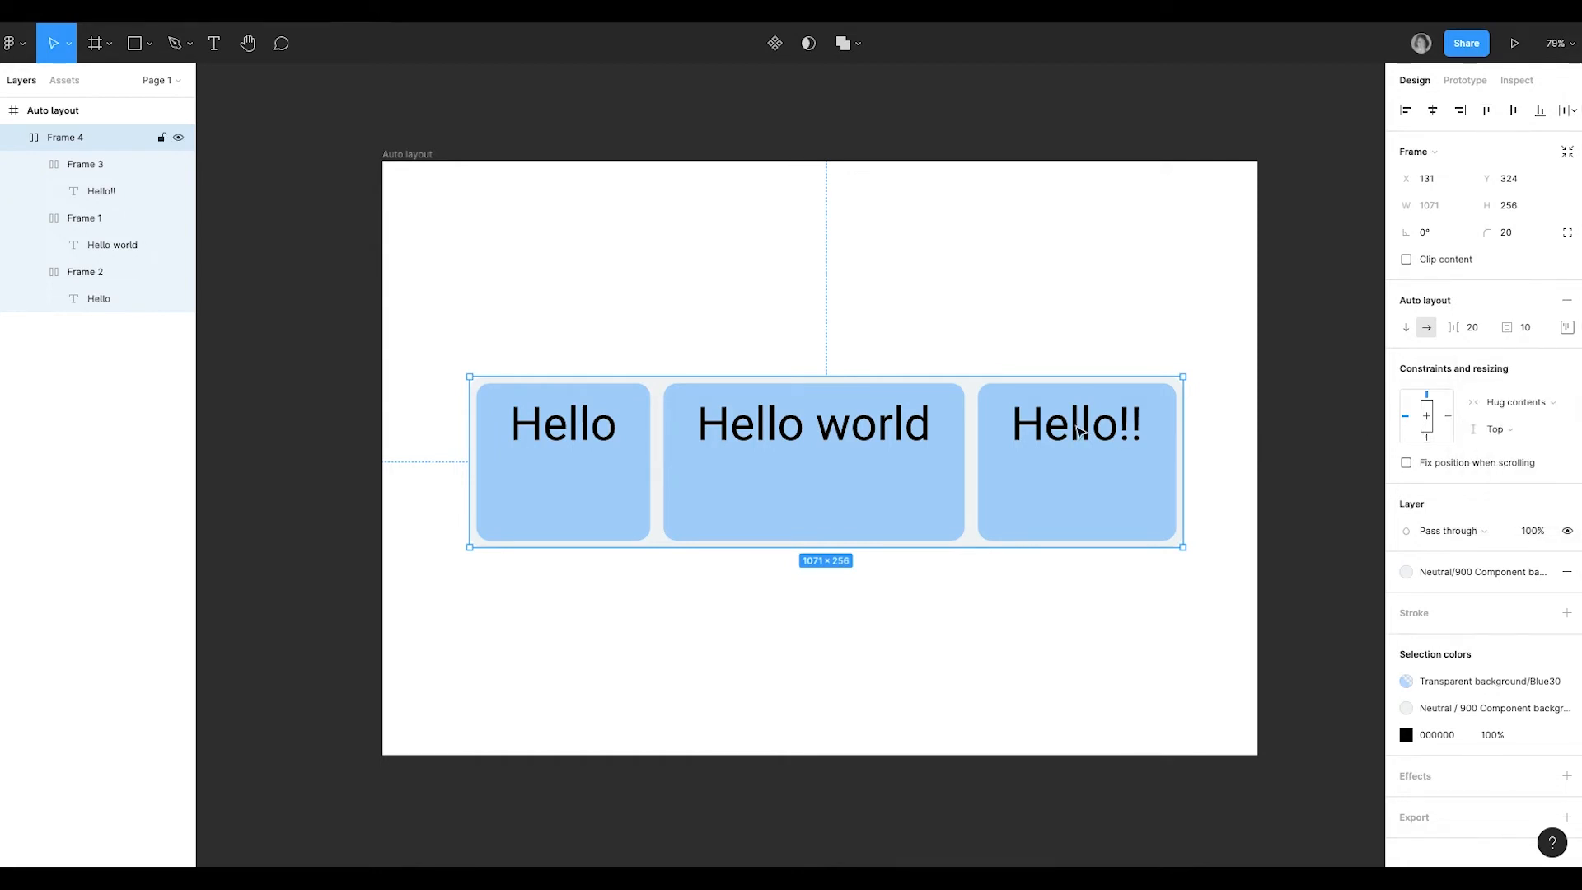
# Centre the text inside the Hello world button both ways using its auto layout alignment.
pyautogui.doubleClick(823, 468)
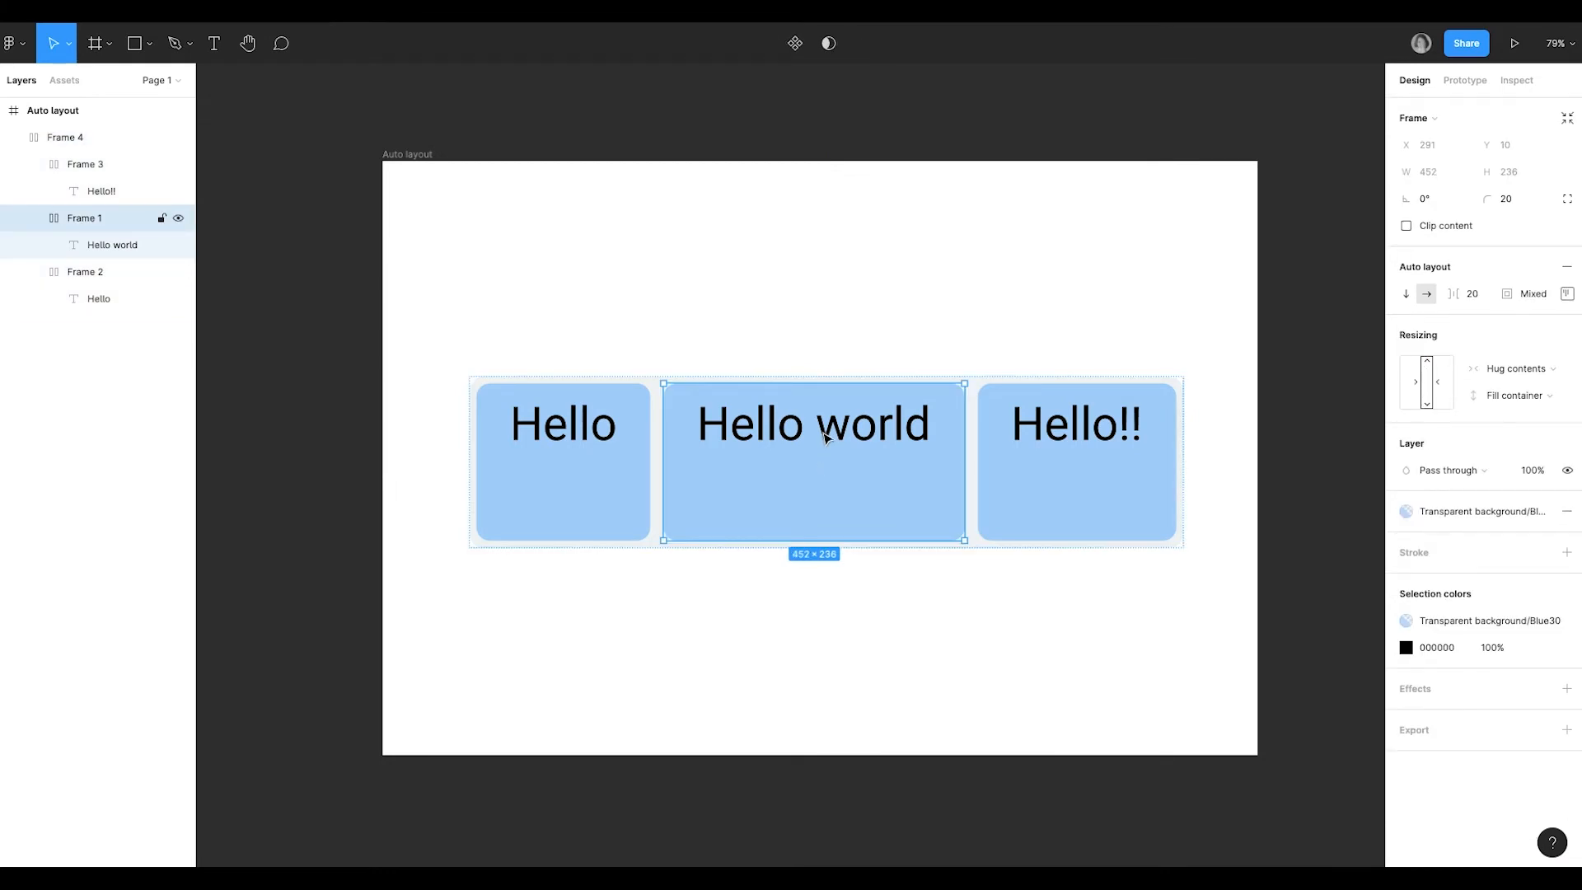
pyautogui.doubleClick(827, 437)
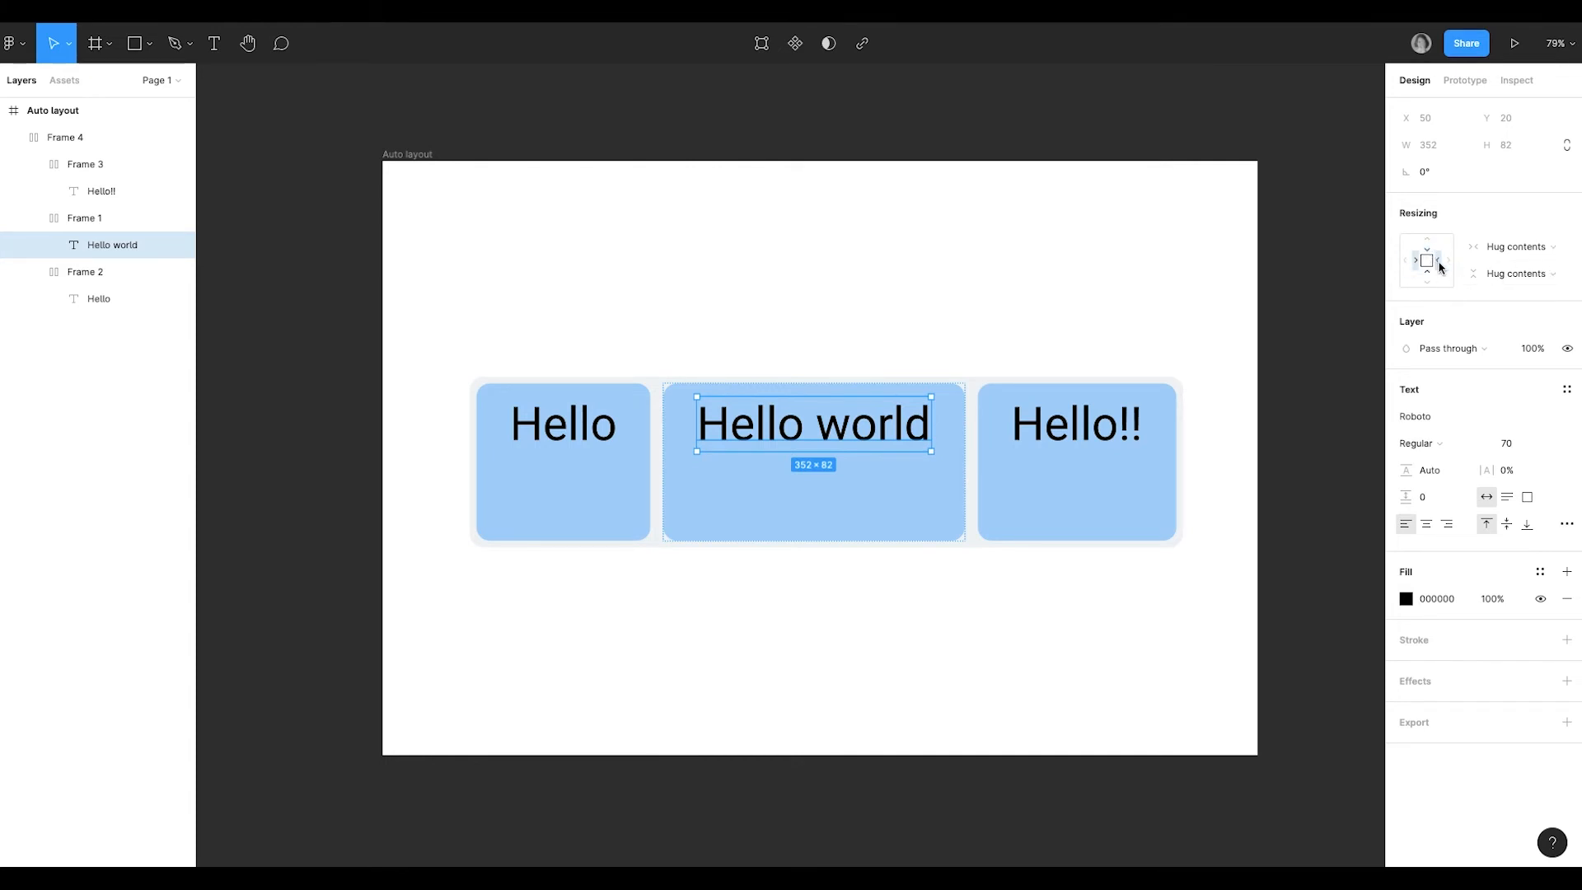
pyautogui.click(922, 488)
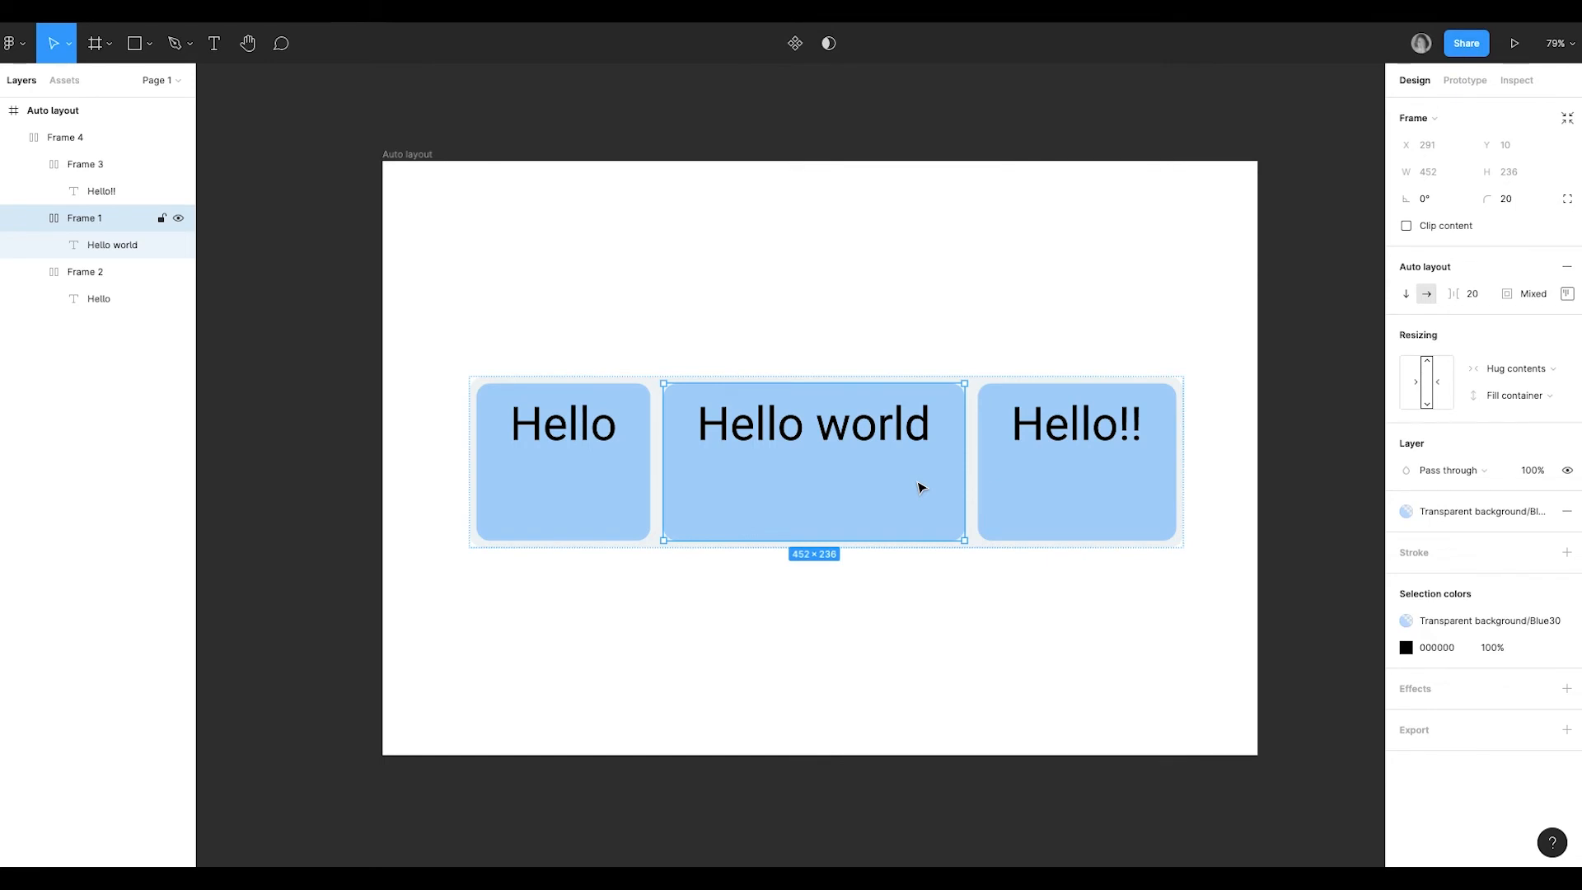
pyautogui.click(1566, 297)
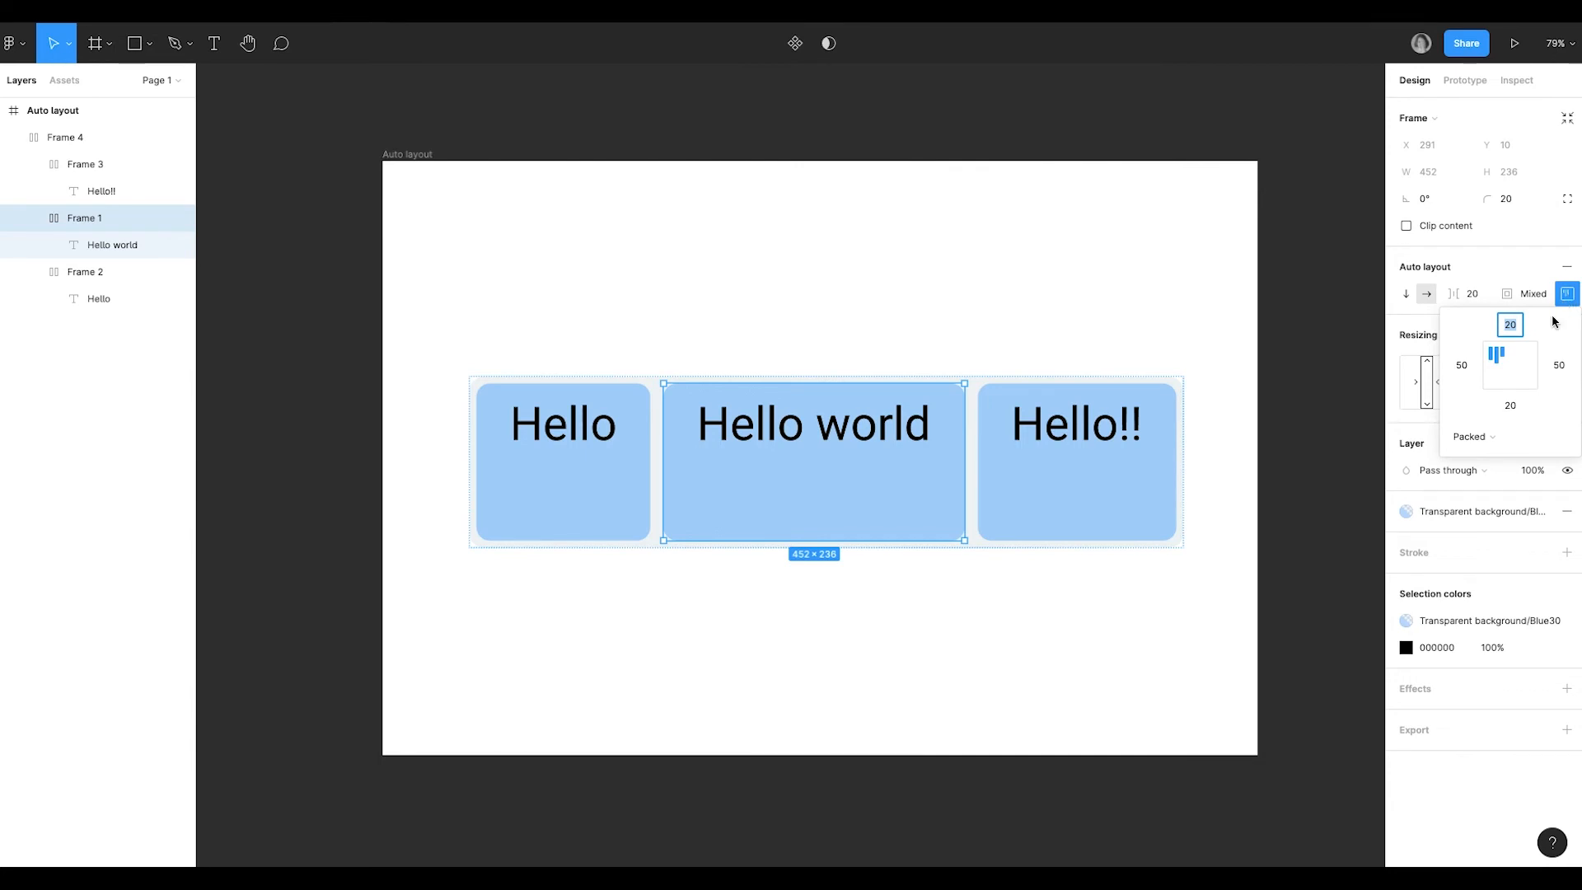
pyautogui.click(1519, 373)
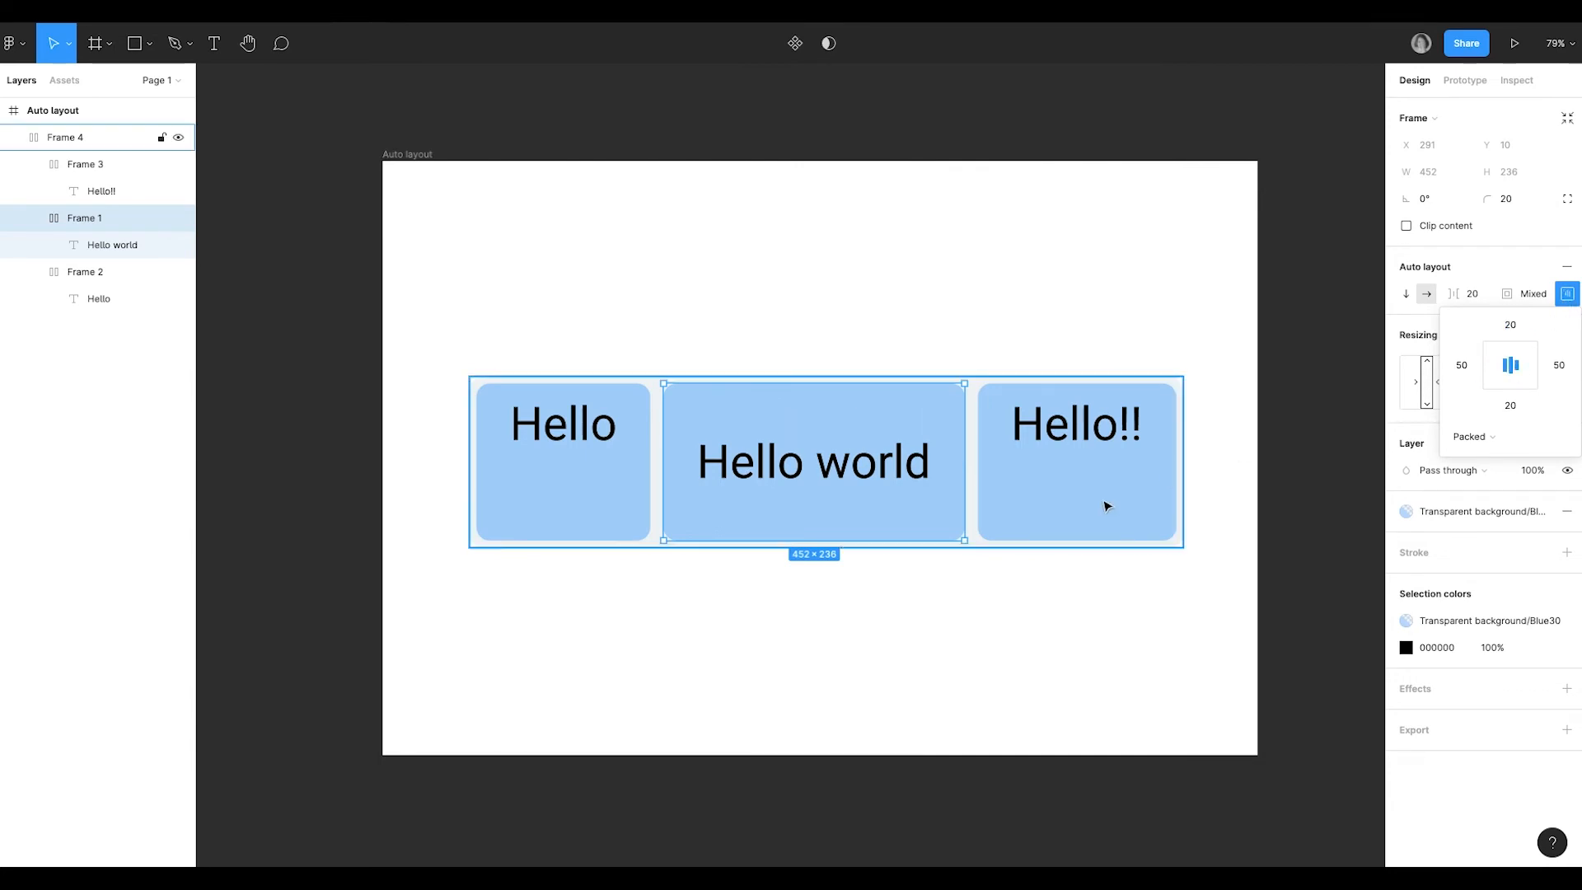
# Centre the text inside the Hello!! and Hello buttons both ways using their auto layout alignment.
pyautogui.click(1085, 445)
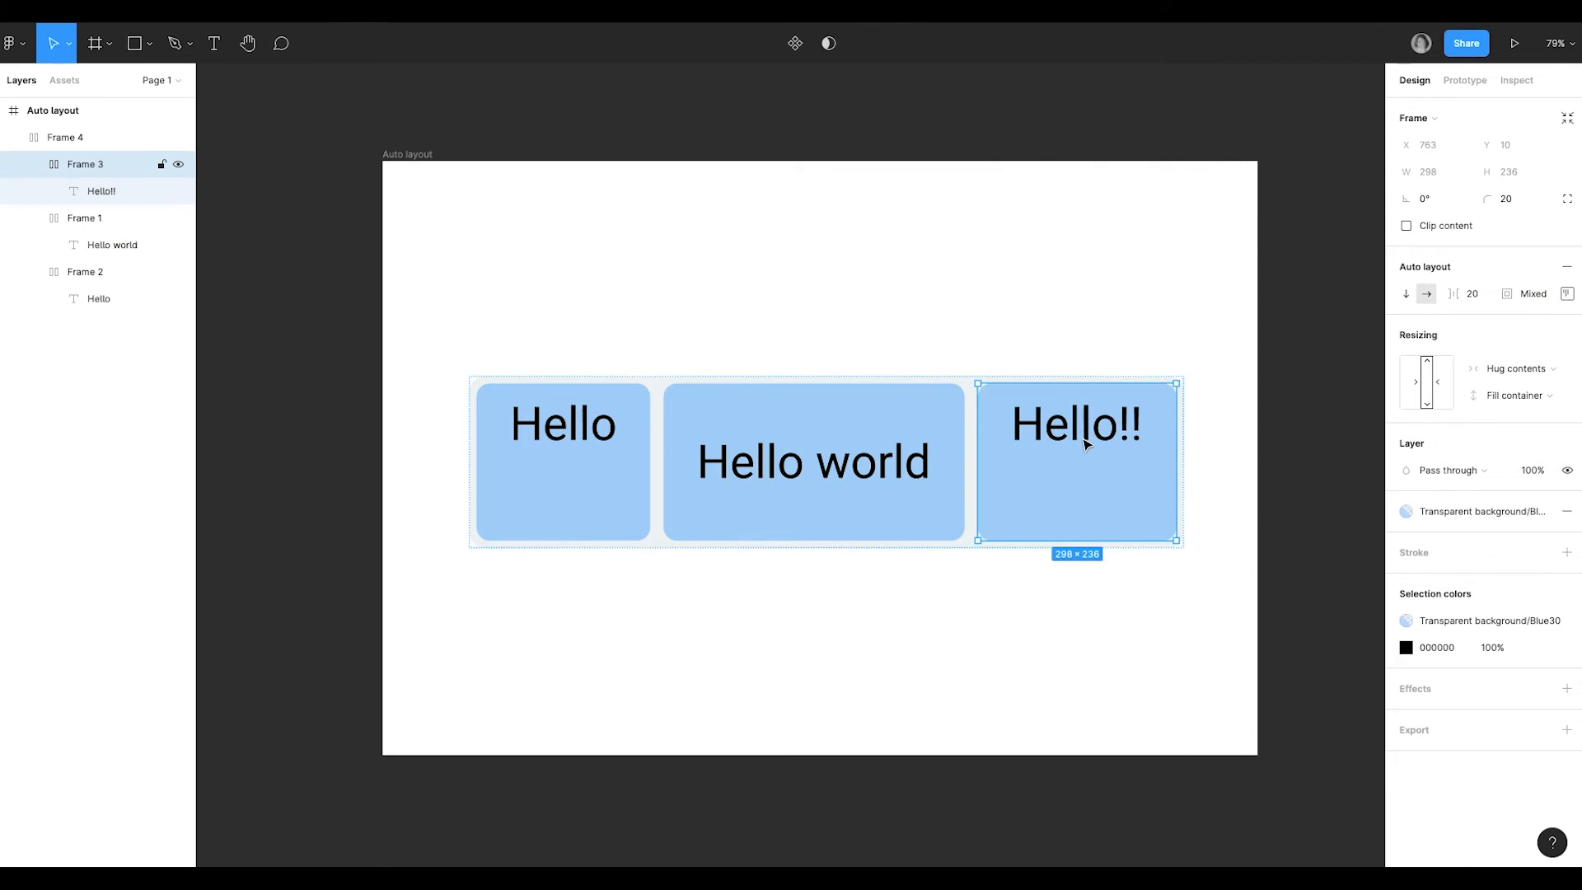
pyautogui.click(1568, 294)
pyautogui.click(1513, 372)
pyautogui.click(601, 470)
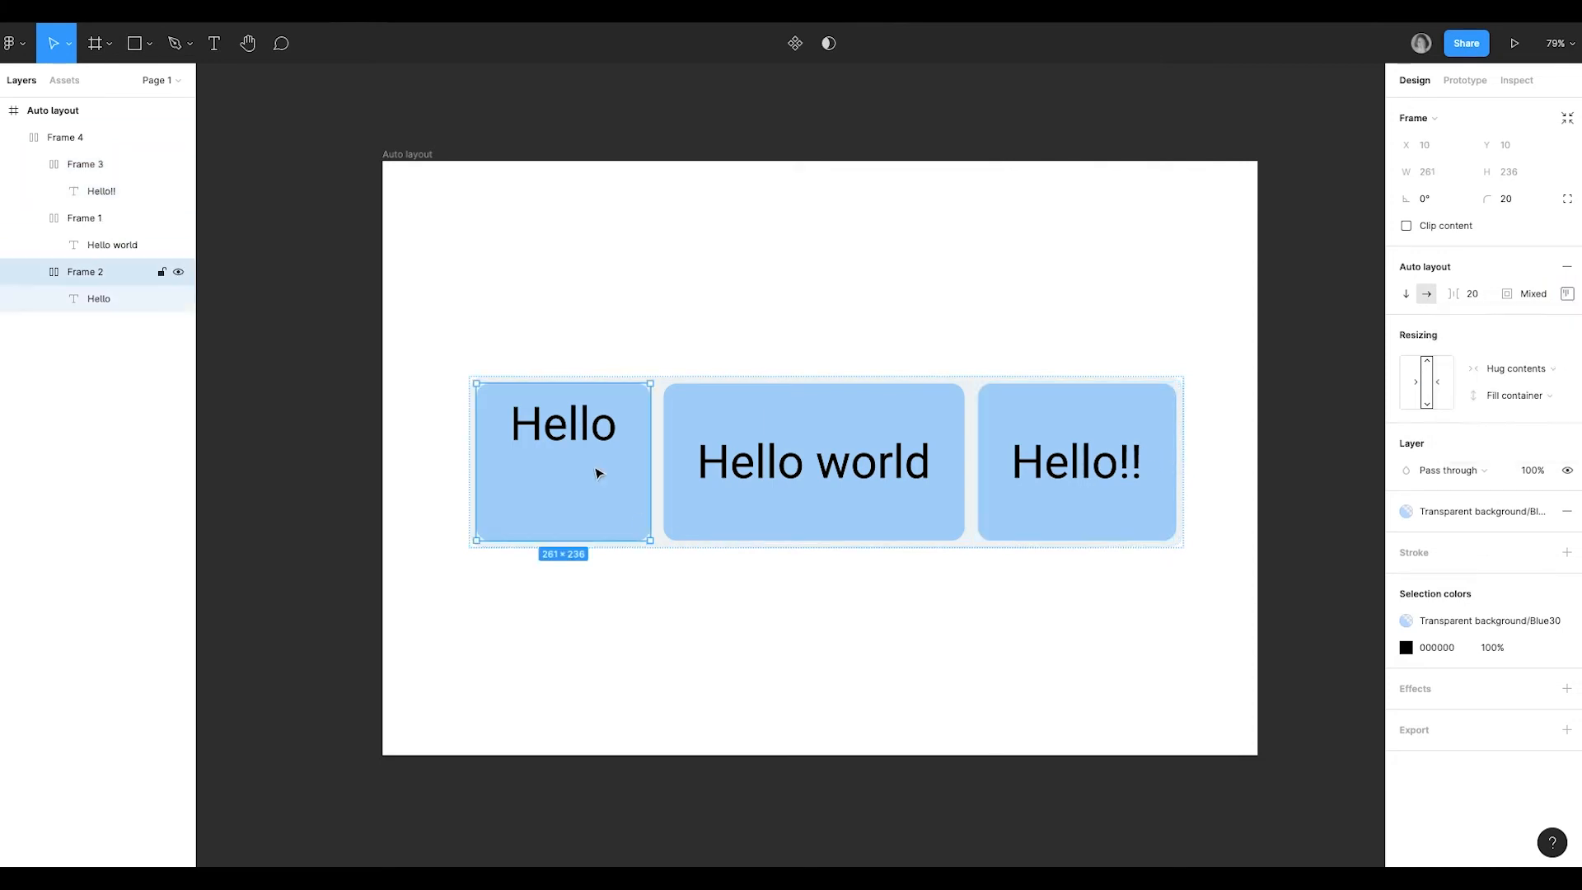
pyautogui.click(1567, 294)
pyautogui.click(1513, 367)
pyautogui.click(1126, 546)
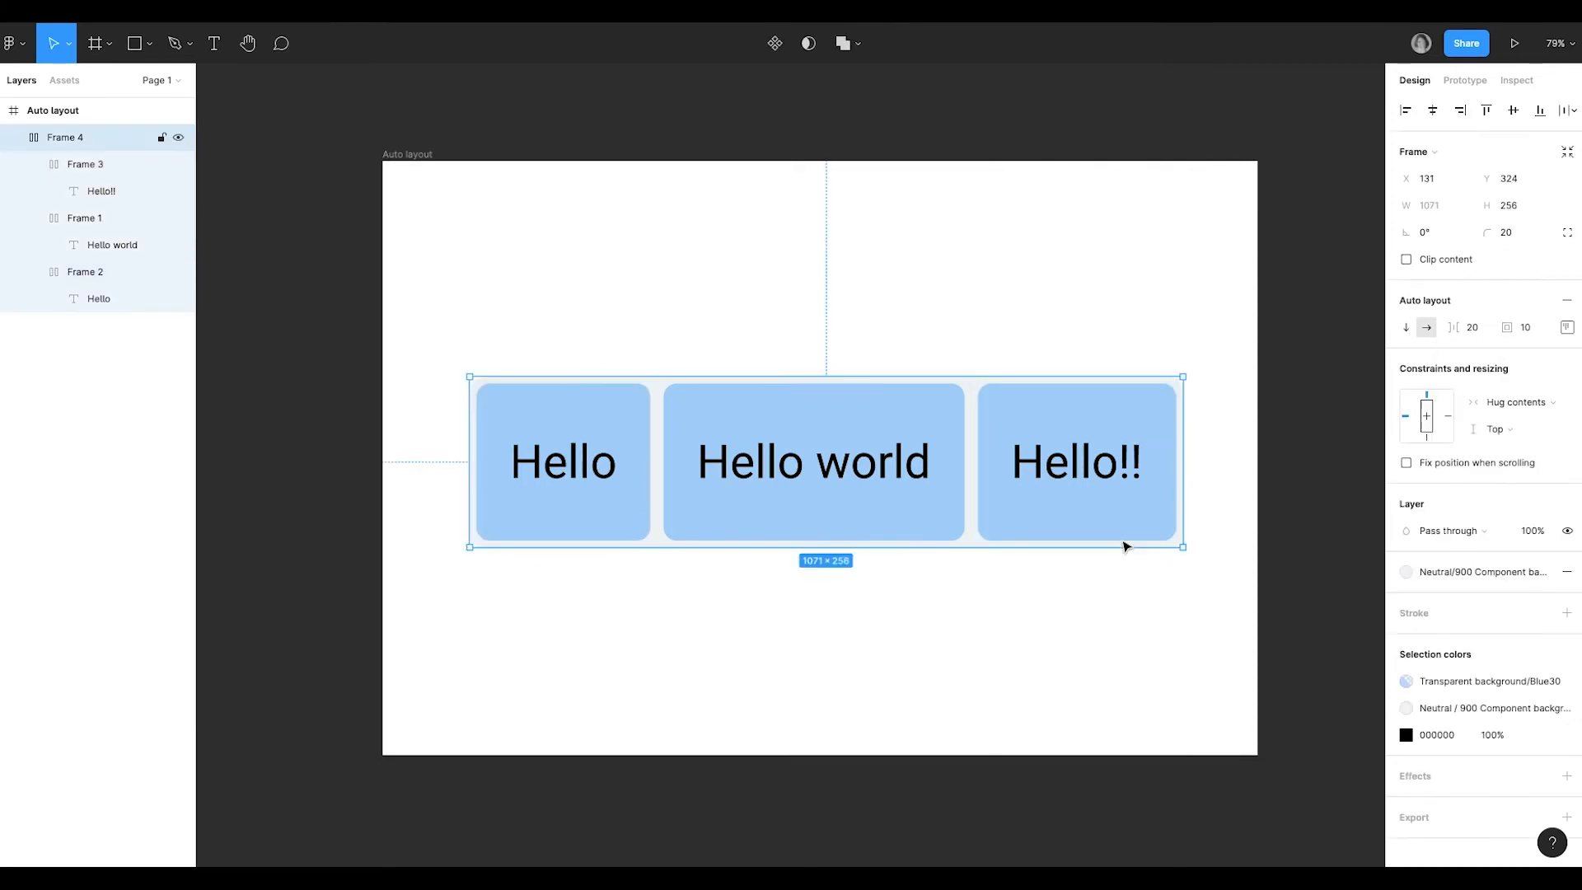
# Reorder the row so the Hello!! button sits between the Hello and Hello world buttons.
pyautogui.click(1082, 469)
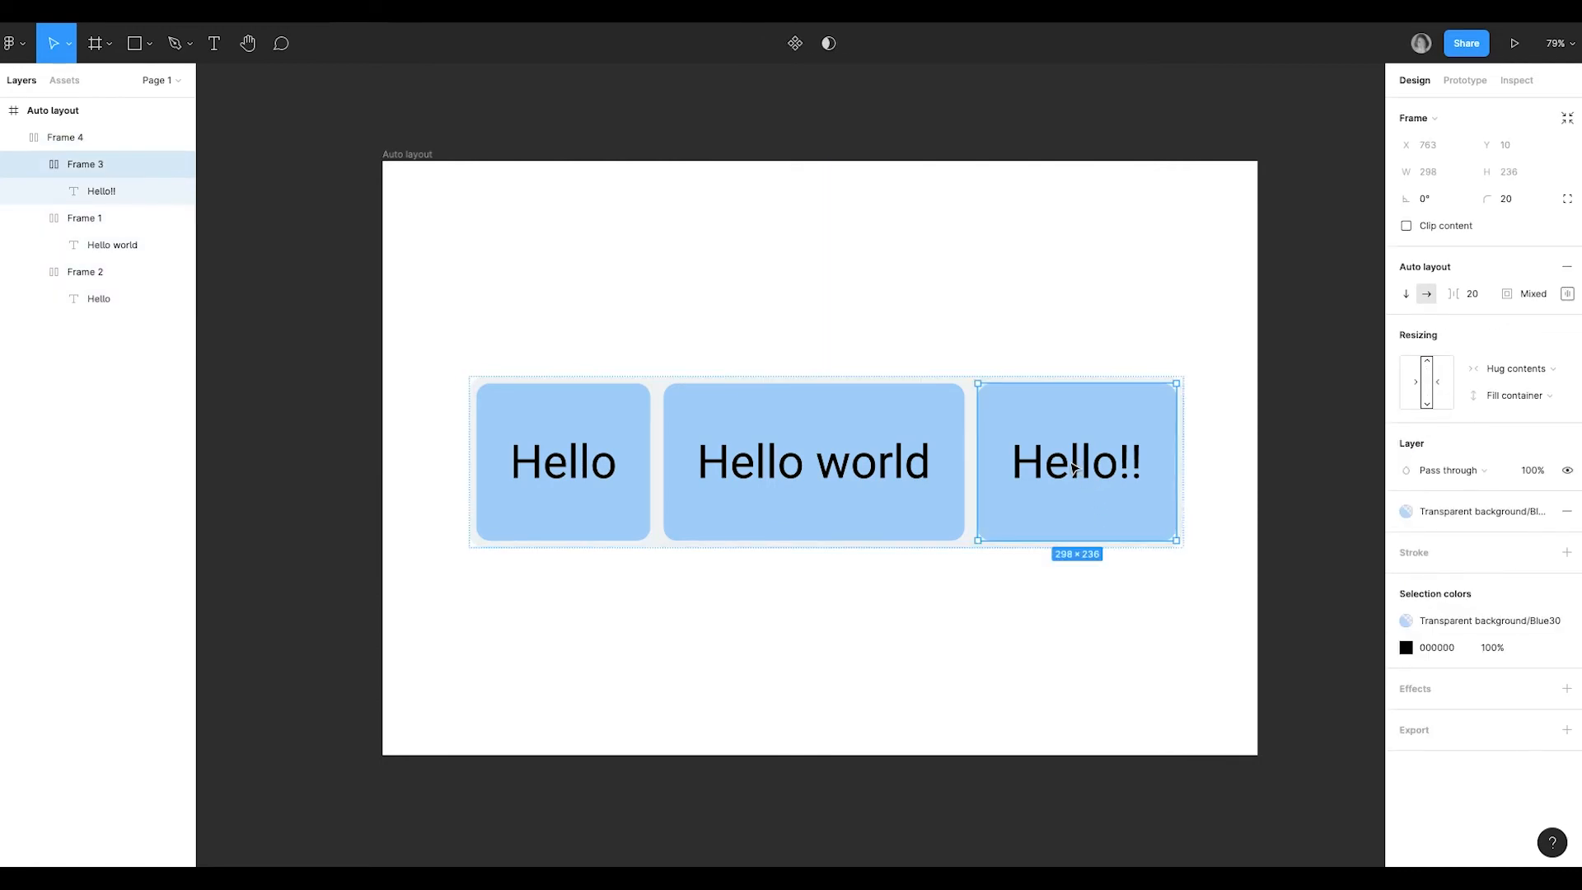
pyautogui.moveTo(1082, 470); pyautogui.dragTo(814, 522)
pyautogui.click(831, 610)
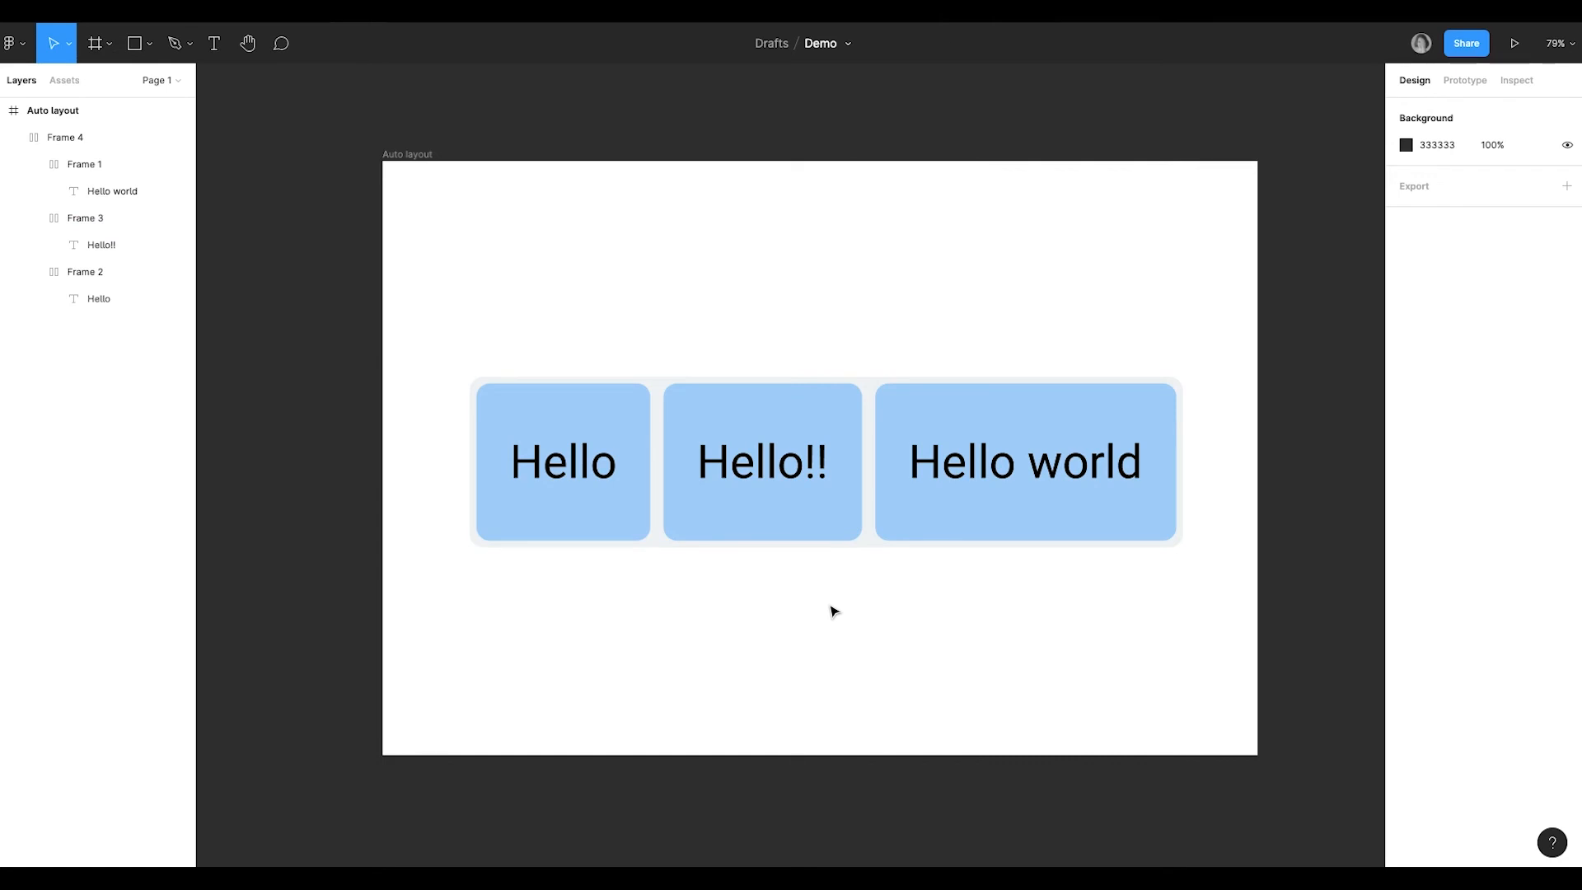
# Draw a vertical divider line about 233 long between the Hello!! and Hello world buttons.
pyautogui.press('l')
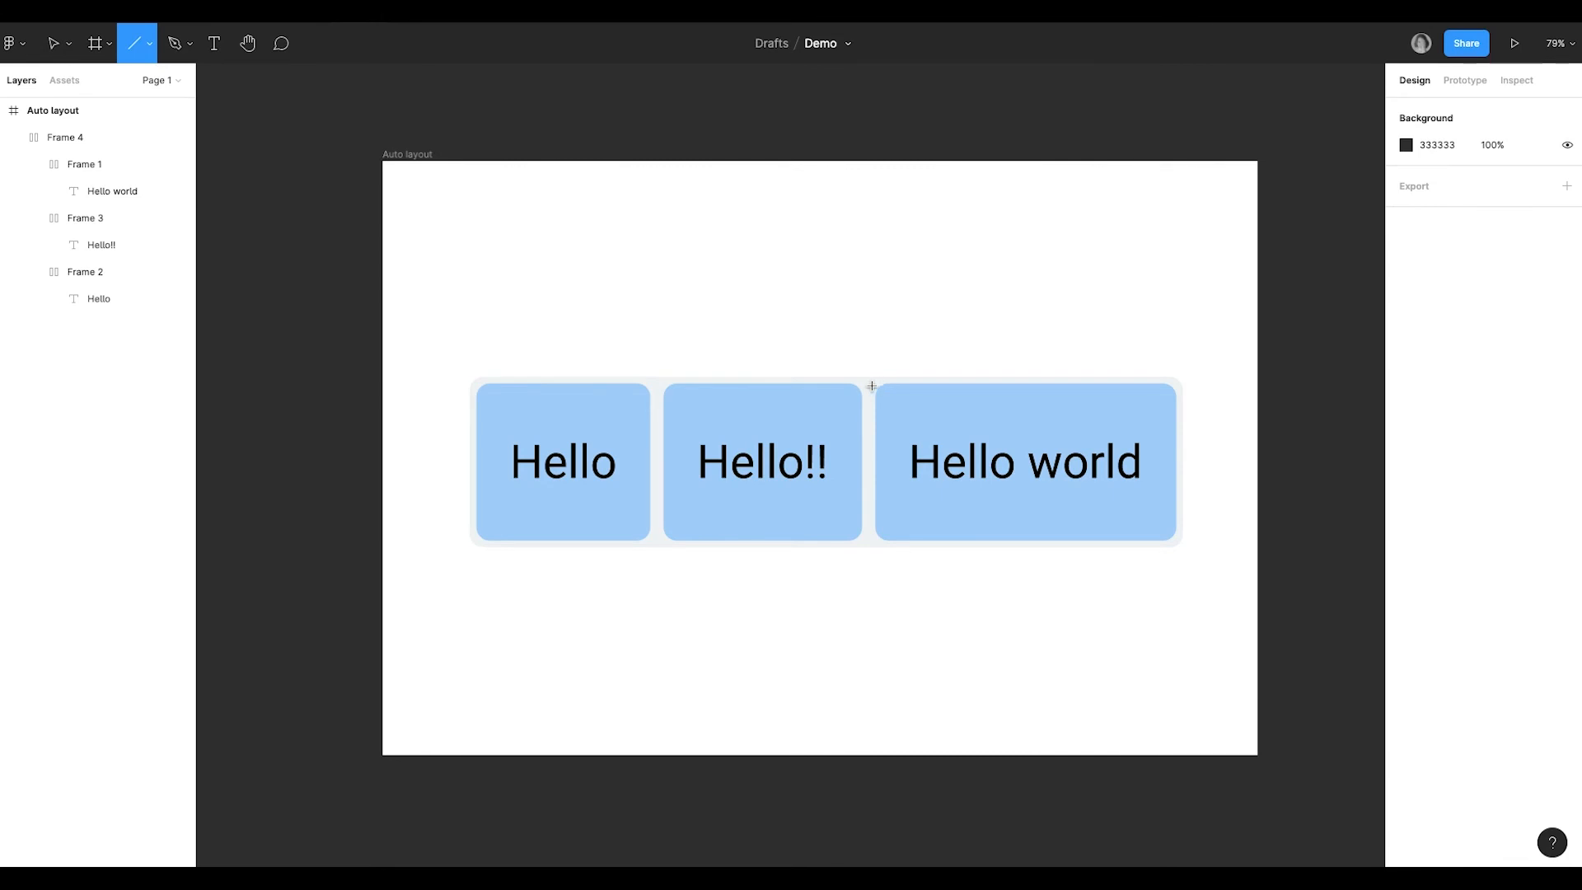
pyautogui.moveTo(874, 384); pyautogui.dragTo(878, 539)
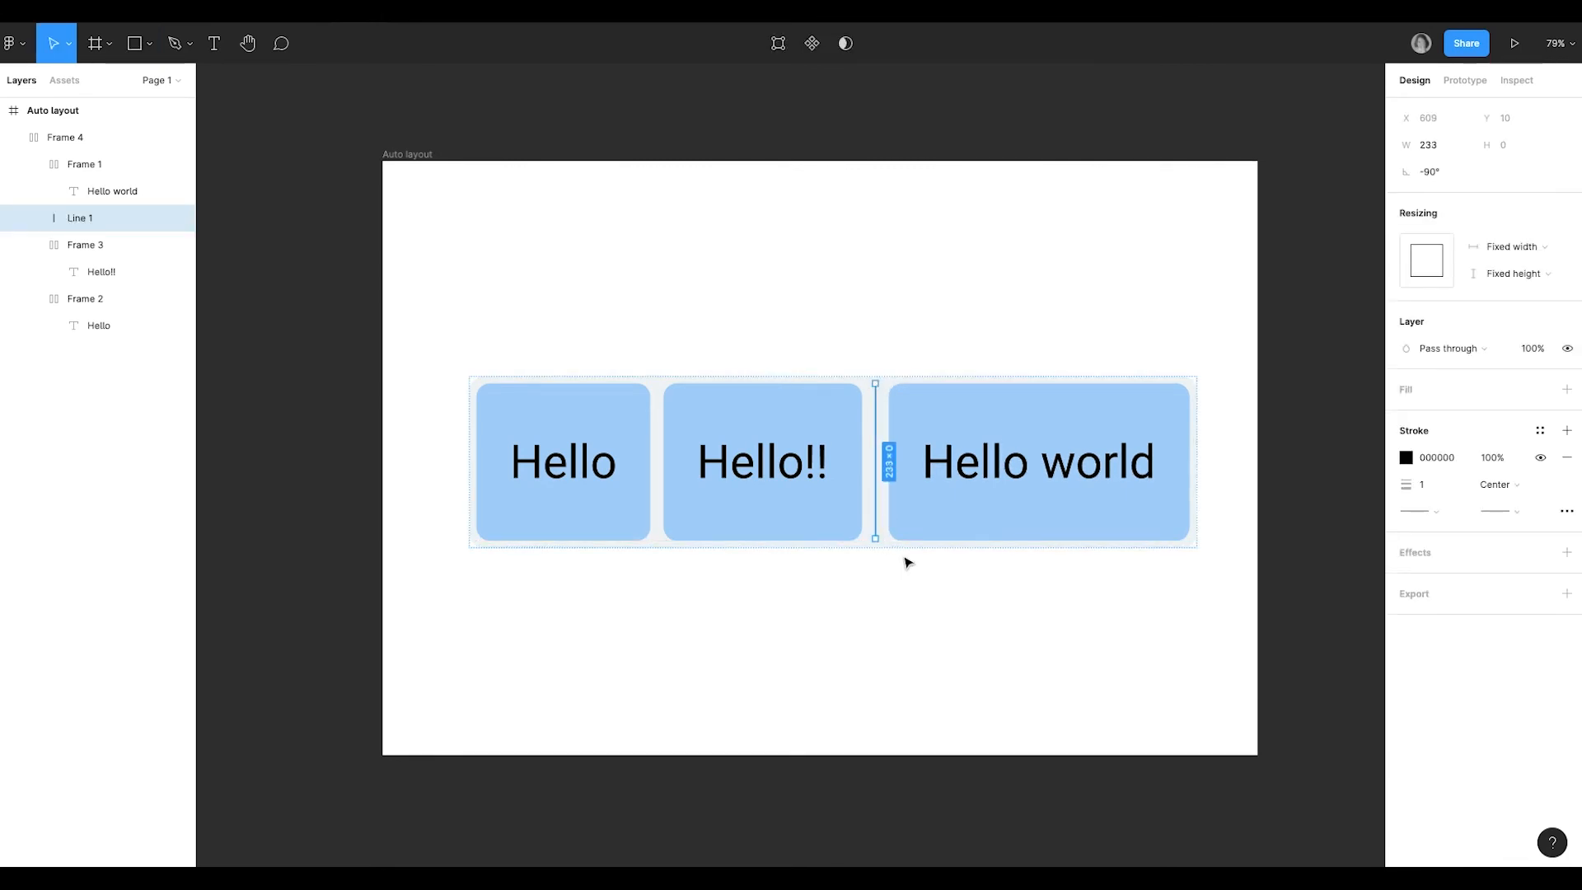
pyautogui.click(955, 585)
pyautogui.click(929, 511)
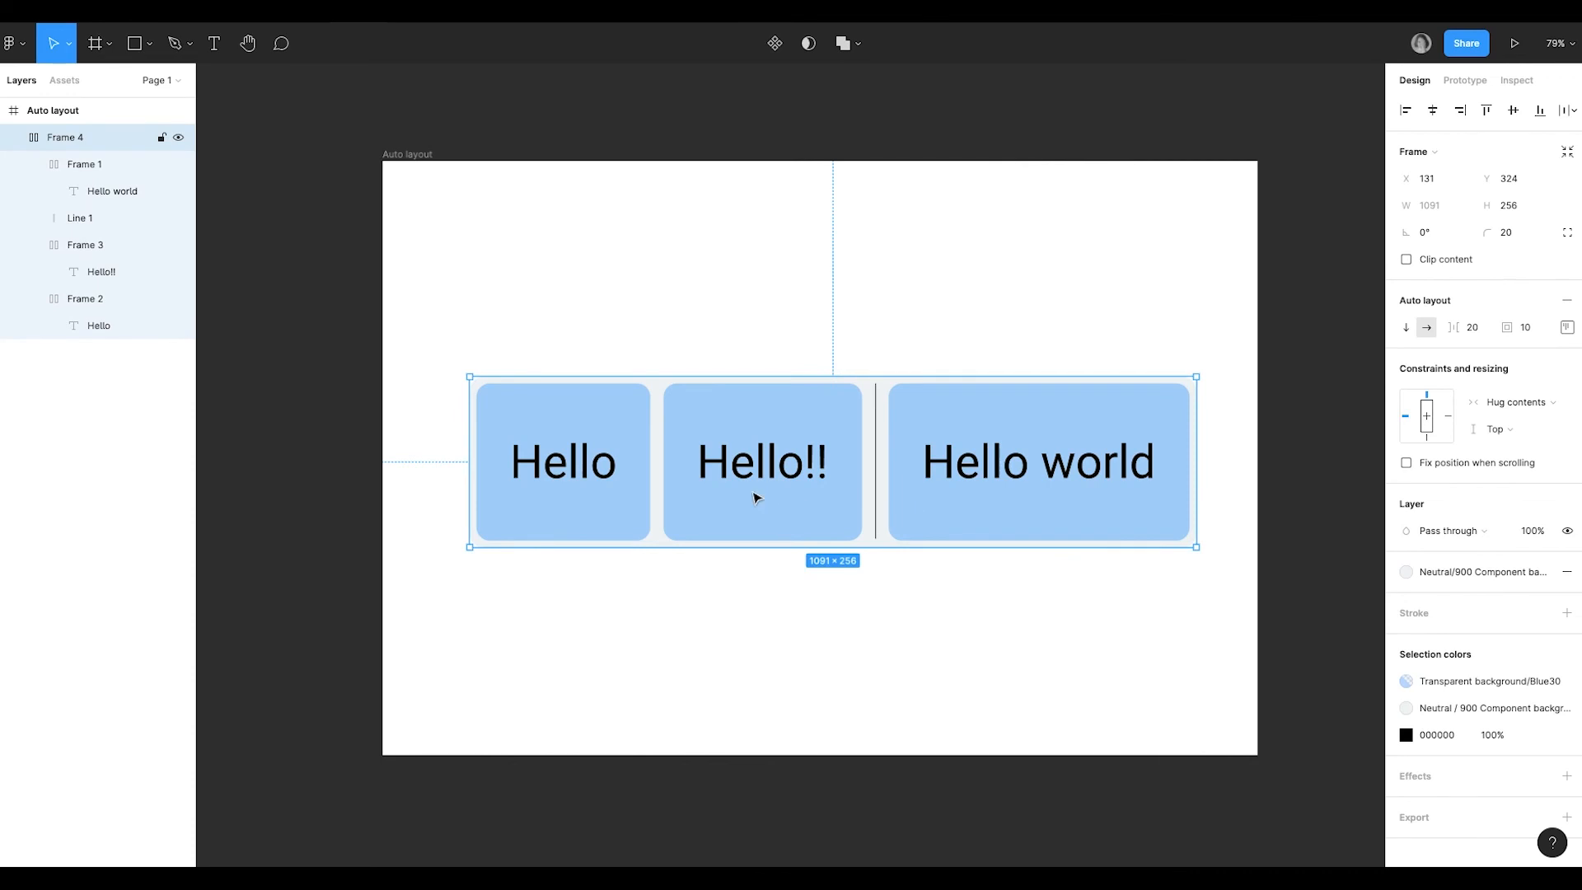
# Shorten the divider line to about 122 and centre the items of the row's container using its auto layout alignment.
pyautogui.click(877, 451)
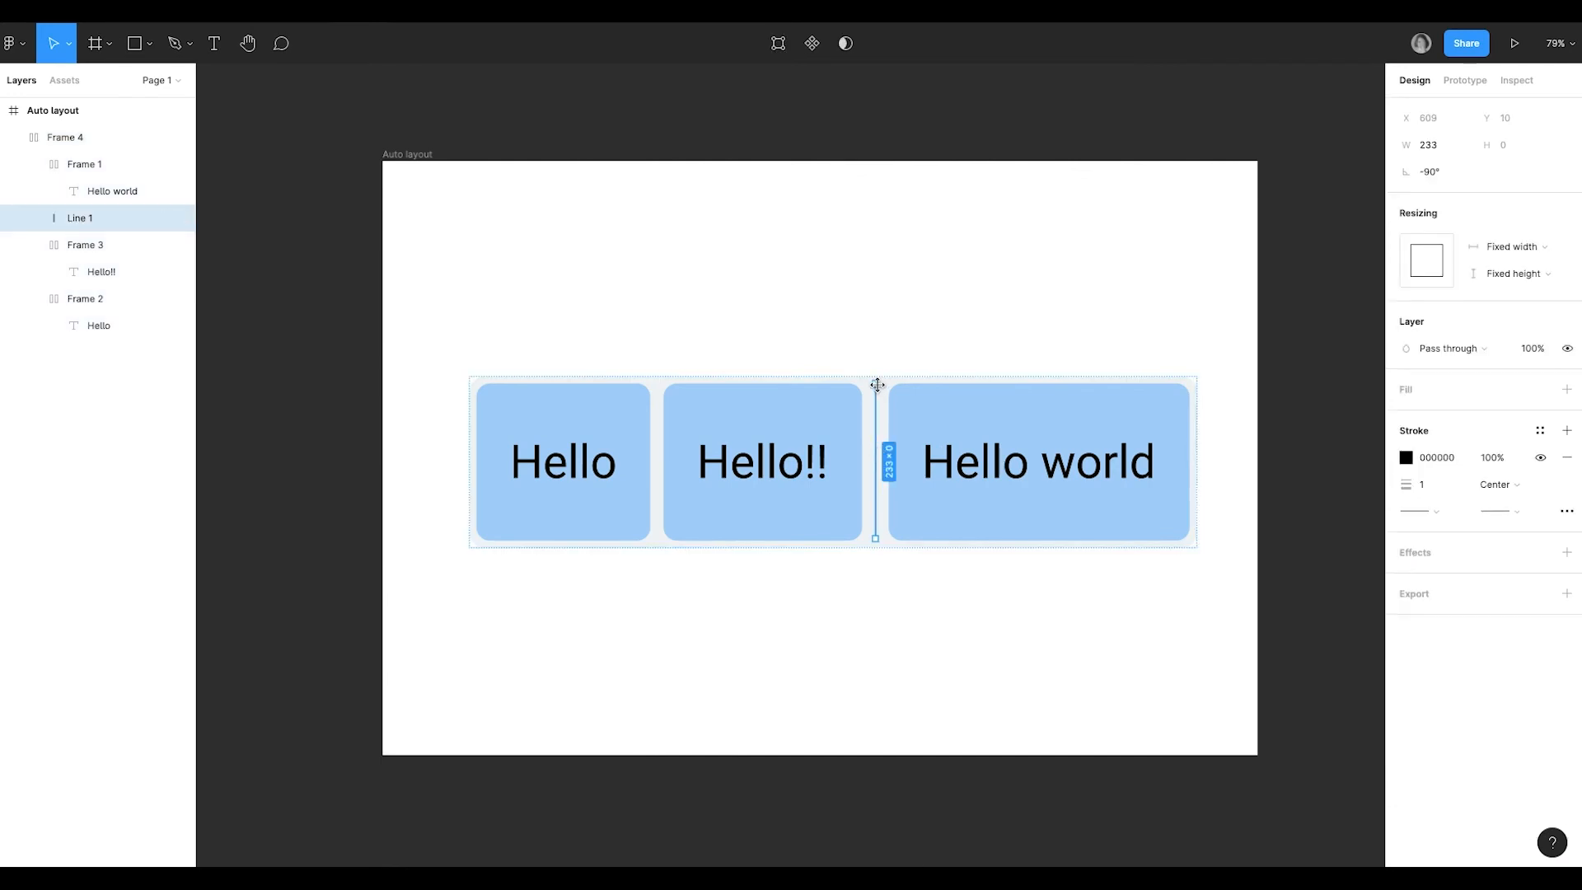
pyautogui.moveTo(876, 539); pyautogui.dragTo(876, 463)
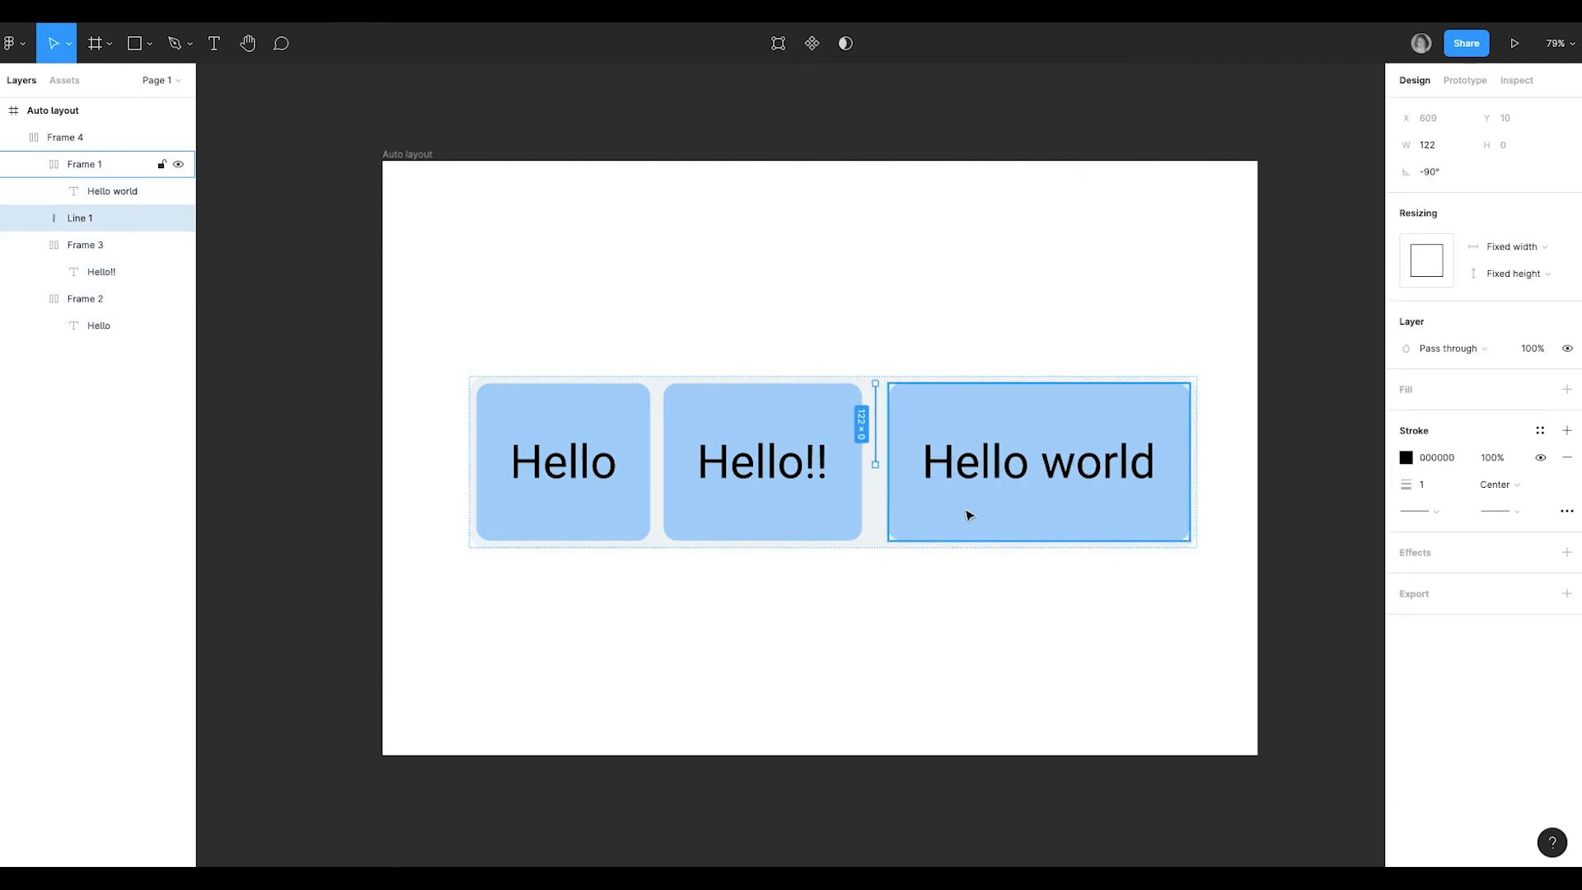
pyautogui.click(886, 532)
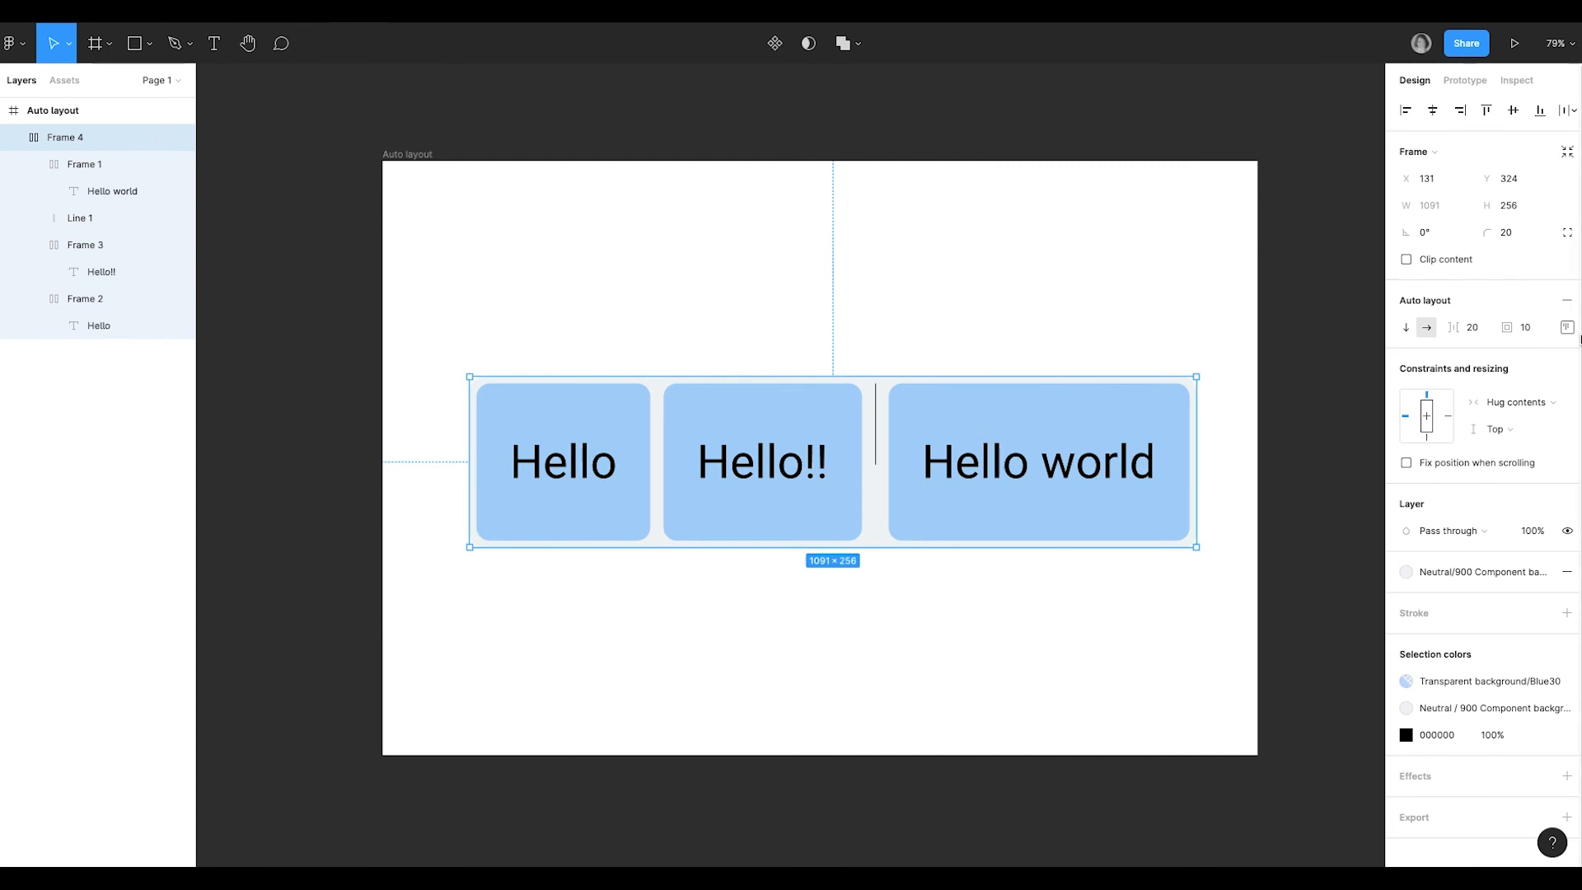
pyautogui.click(1567, 327)
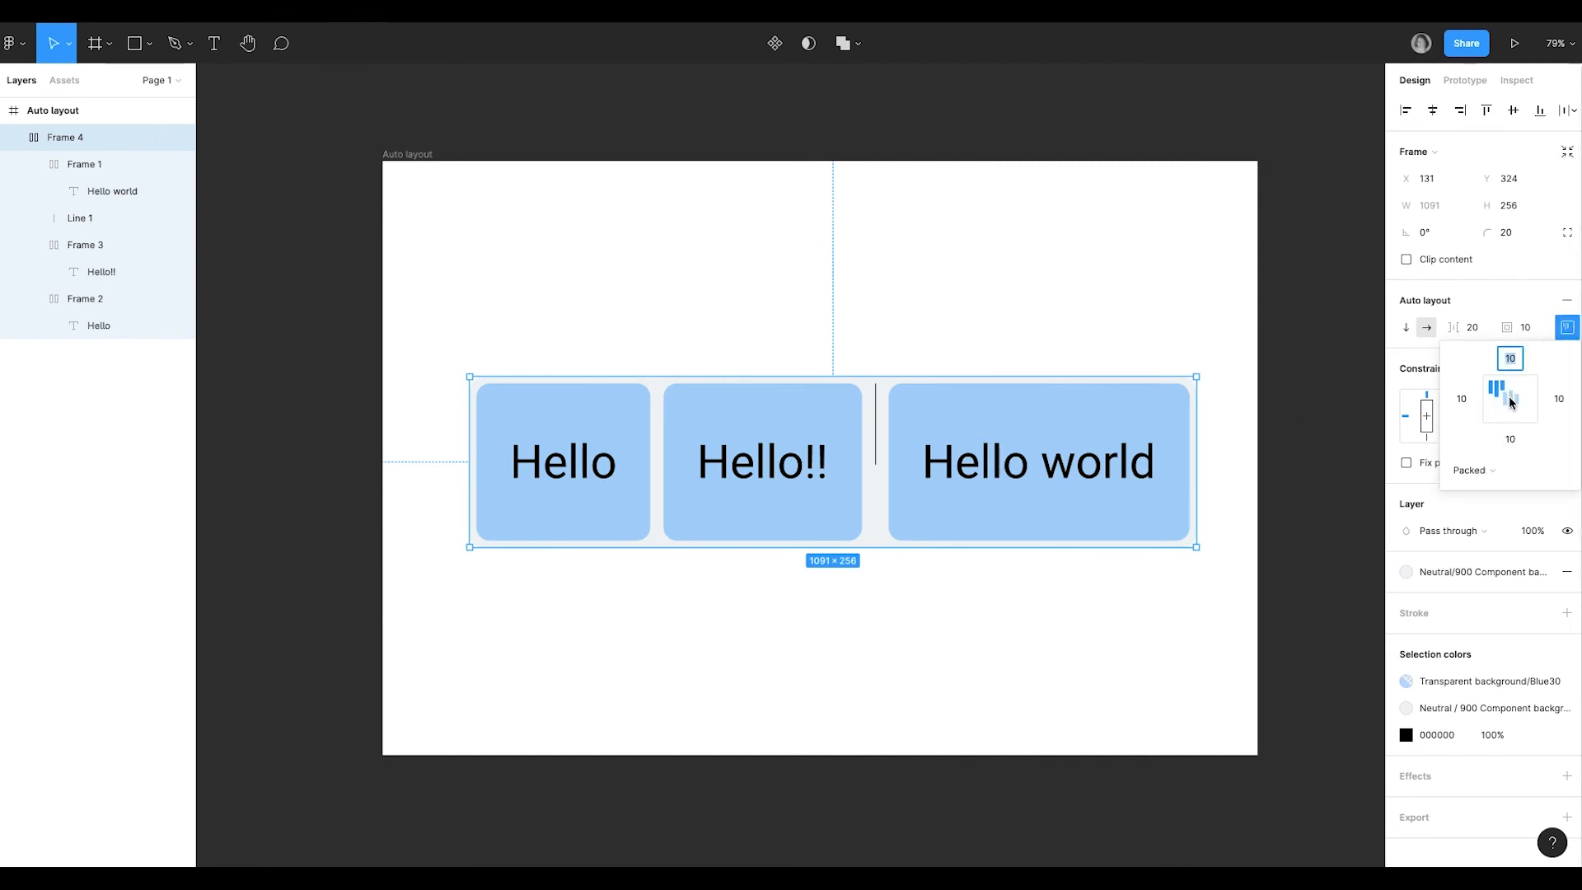
pyautogui.click(1512, 402)
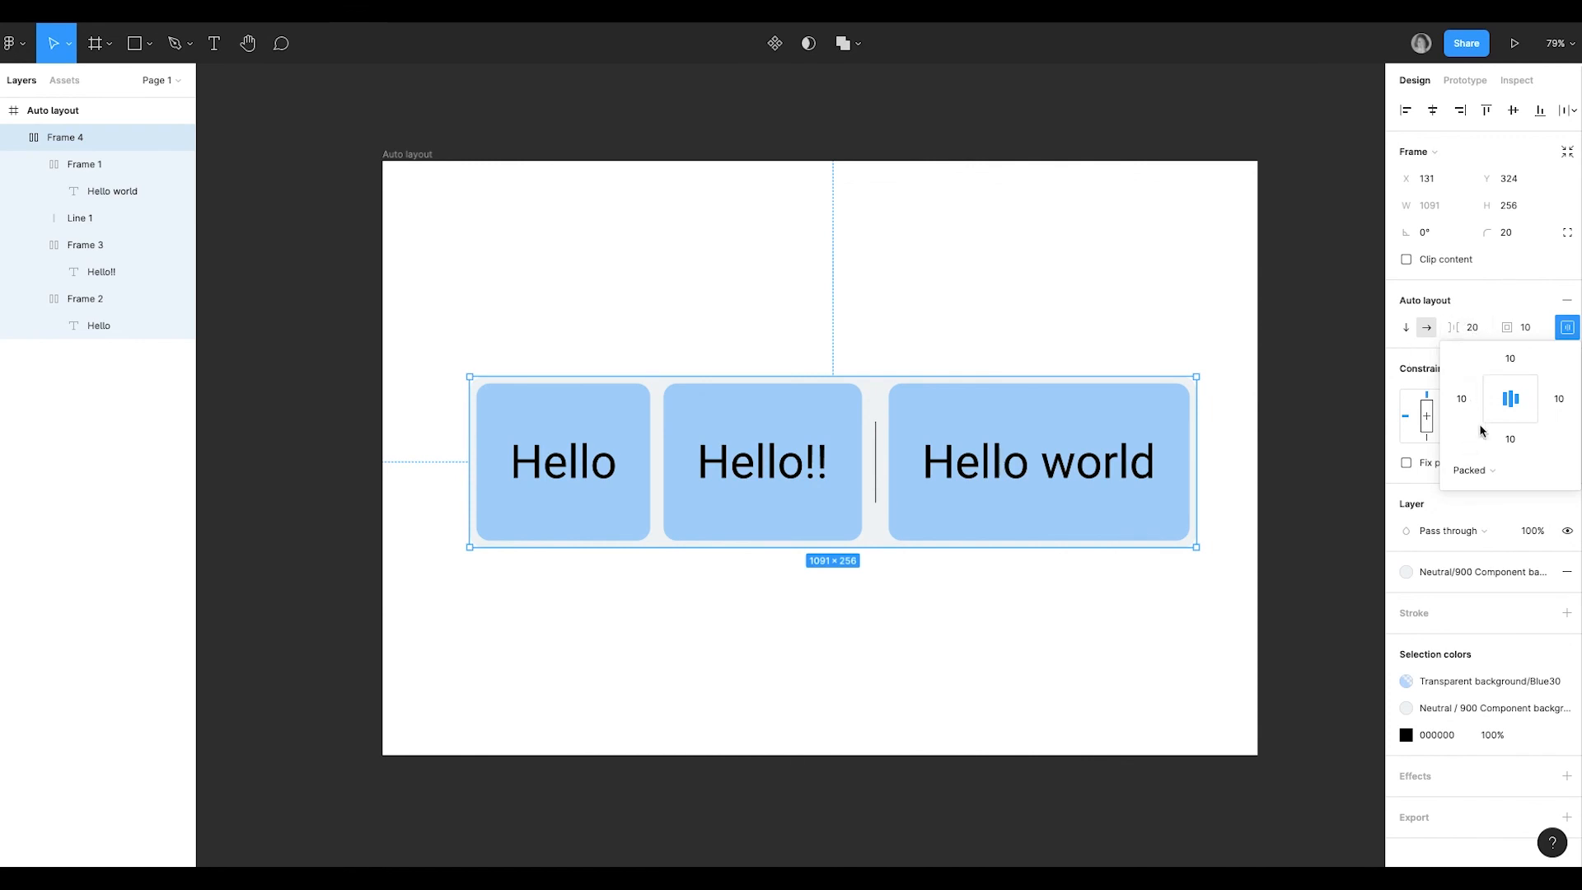
# Set the container's auto layout distribution to Space between and widen the container on both sides, nearly to the artboard's edges.
pyautogui.click(1480, 473)
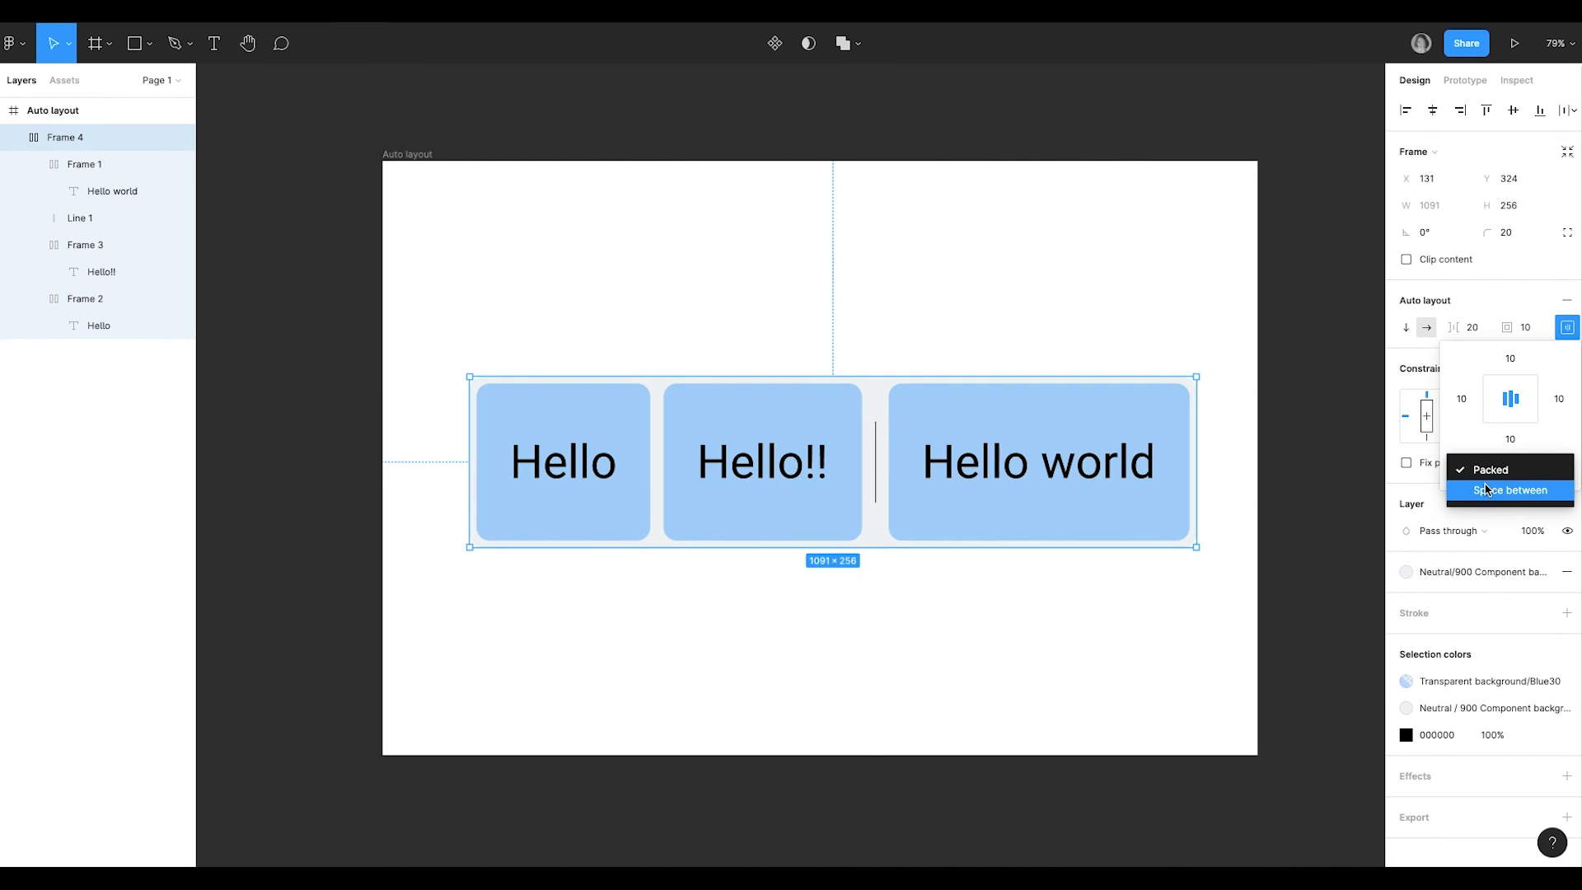
pyautogui.click(1486, 490)
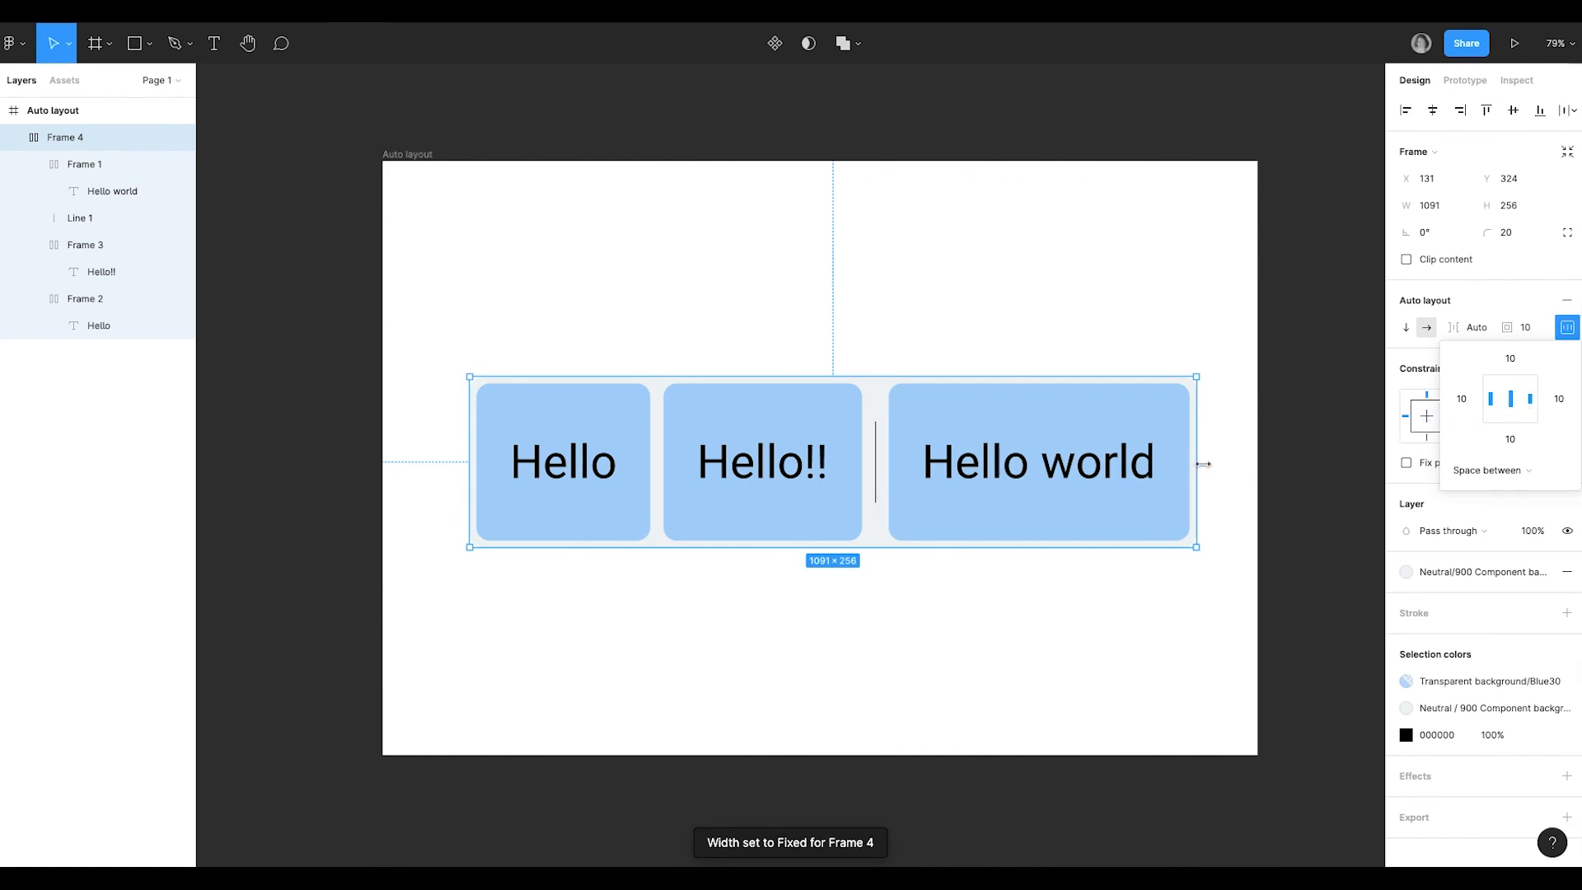
pyautogui.moveTo(1205, 464)
pyautogui.mouseDown()
pyautogui.moveTo(1259, 464)
pyautogui.moveTo(1123, 460)
pyautogui.moveTo(1220, 444)
pyautogui.mouseUp()
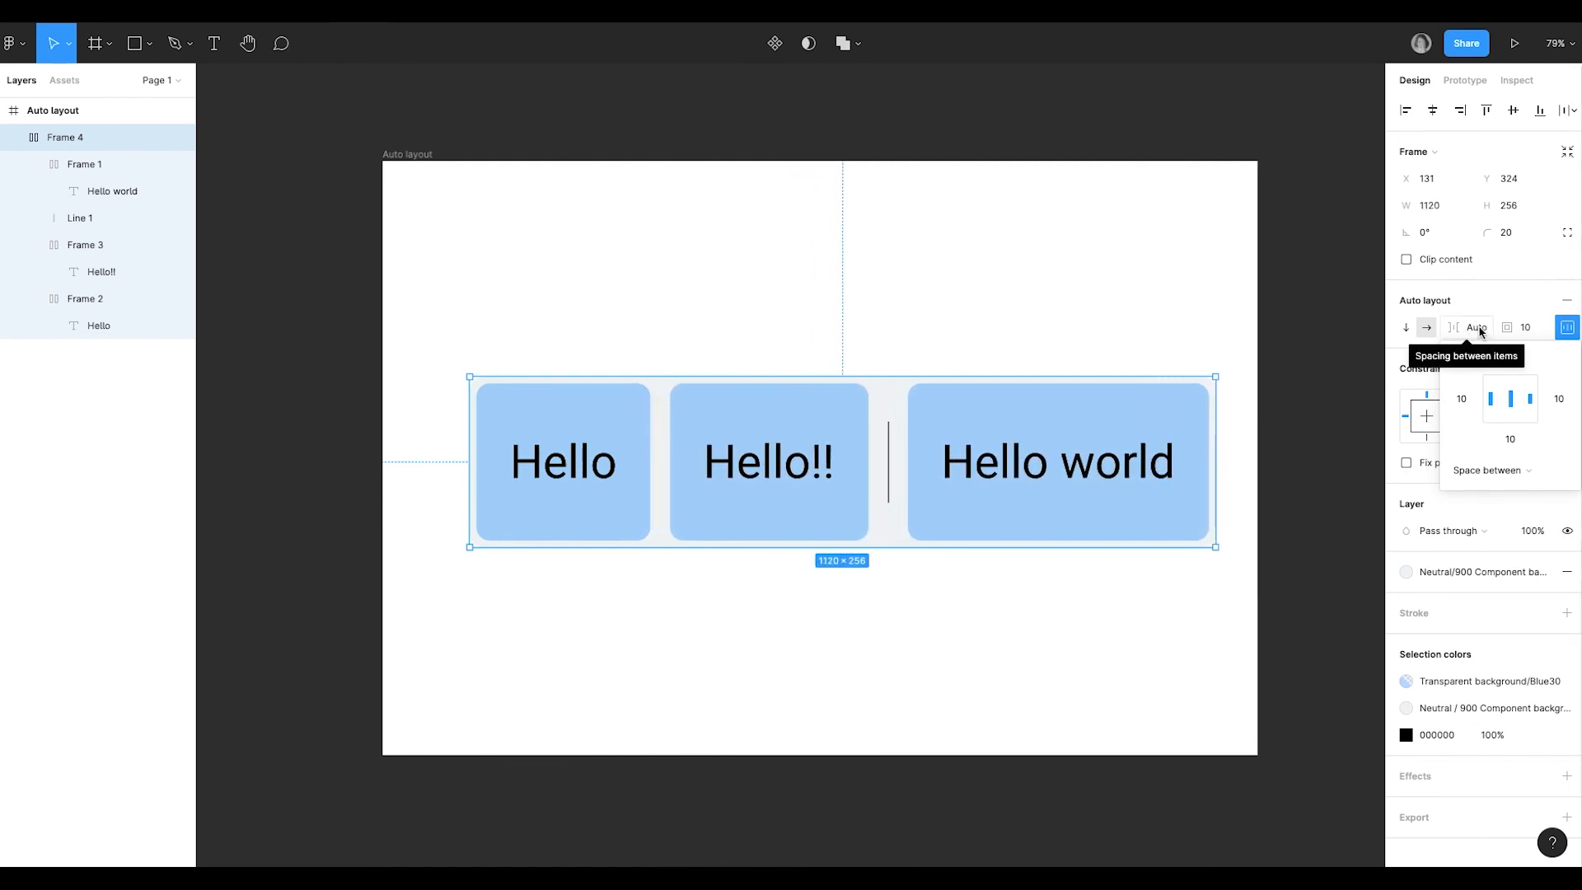
pyautogui.moveTo(470, 452); pyautogui.dragTo(414, 450)
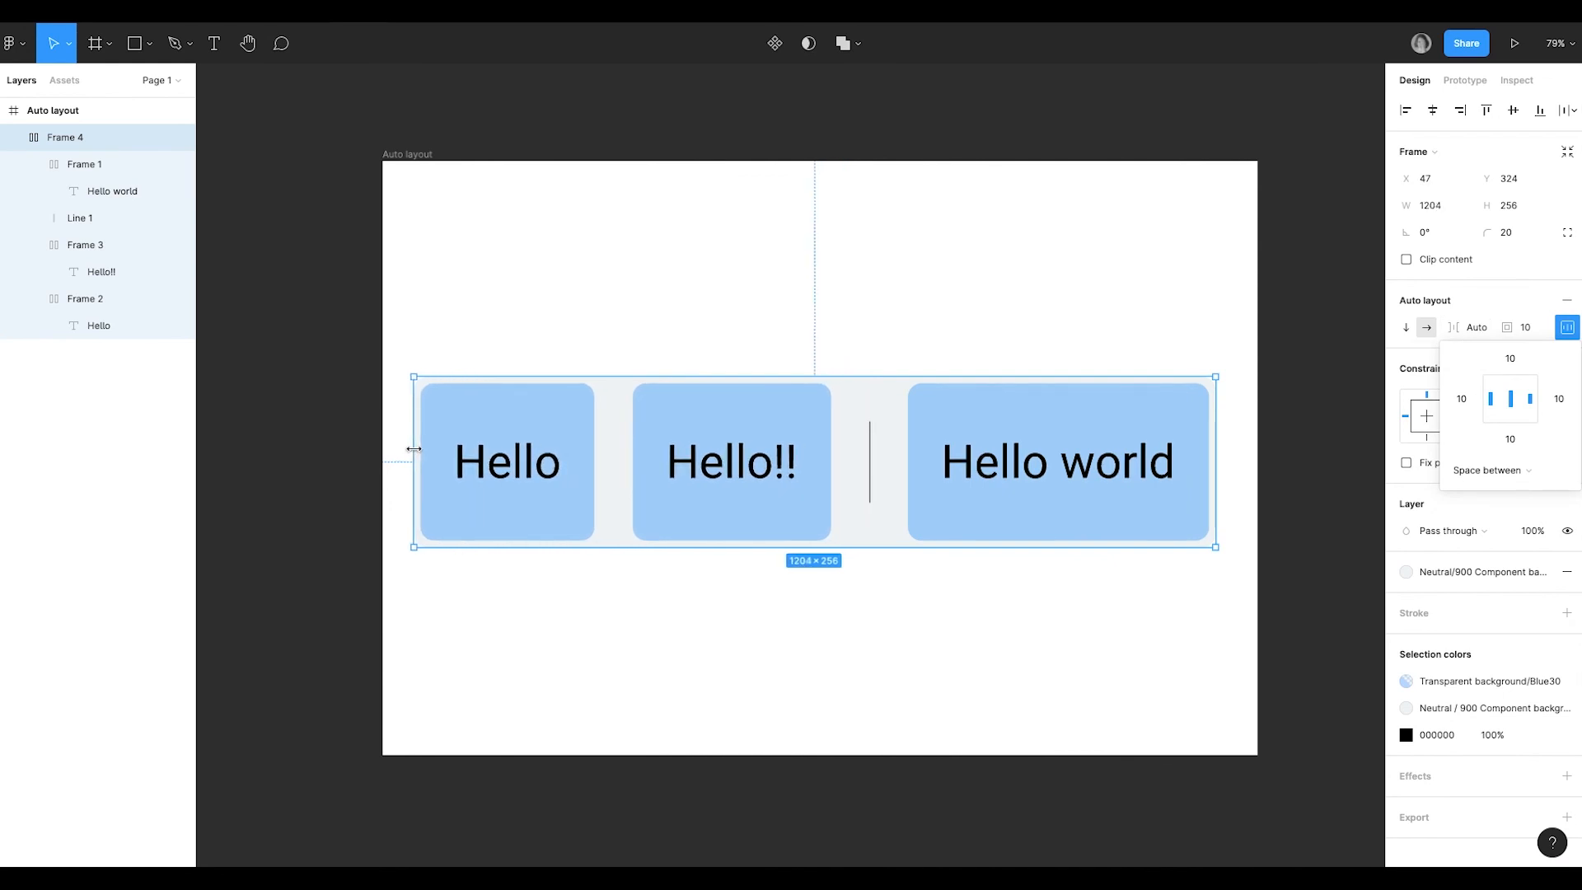
pyautogui.moveTo(1218, 476); pyautogui.dragTo(1243, 476)
pyautogui.click(1169, 576)
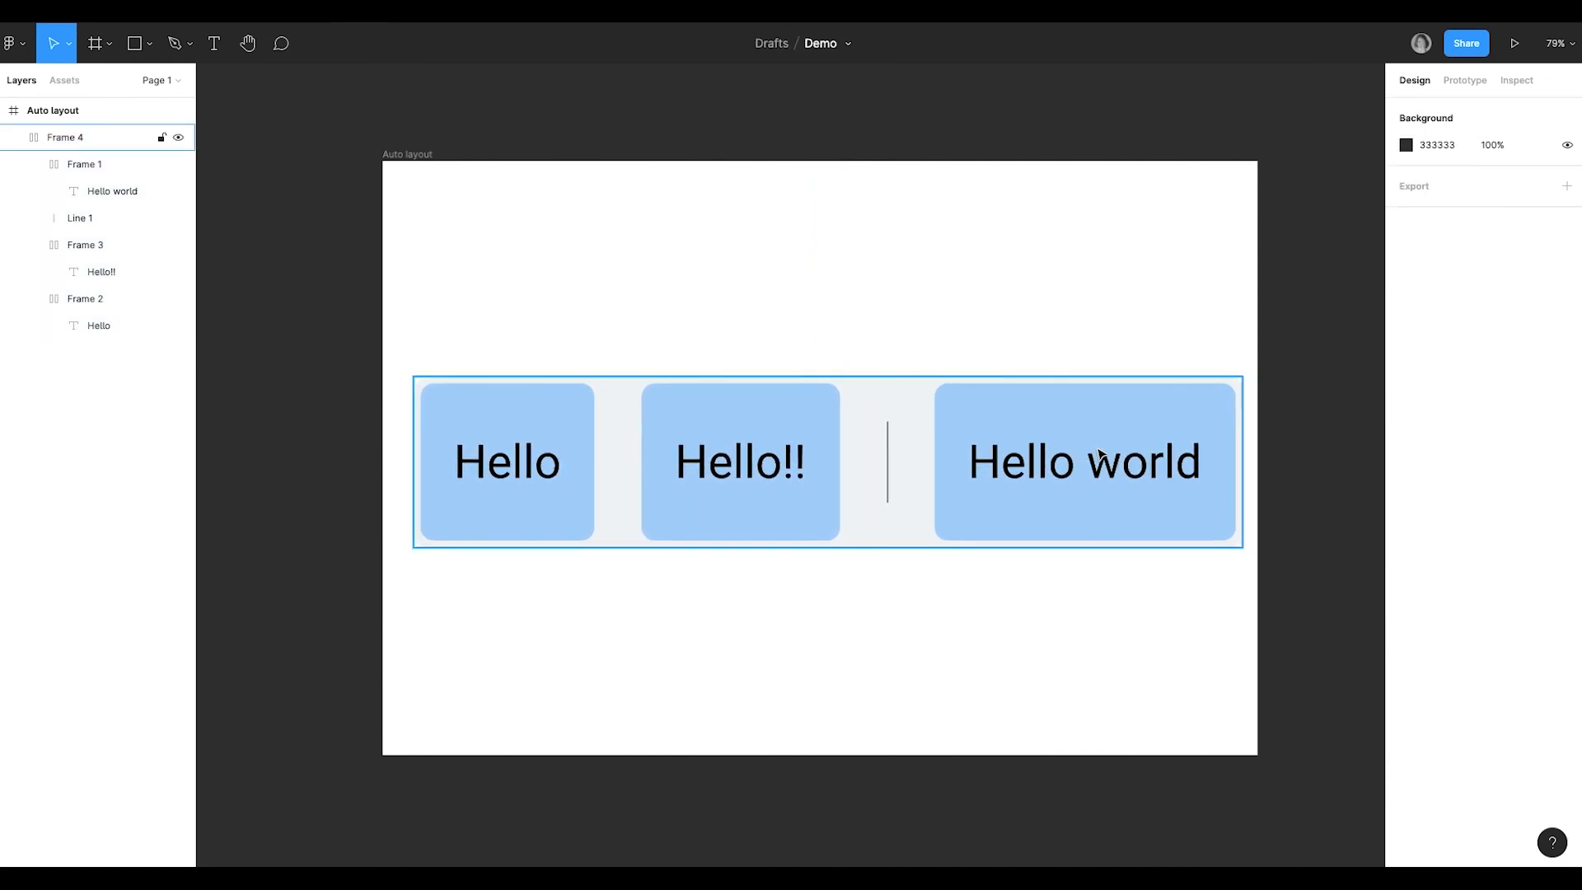
# Select the Auto layout artboard.
pyautogui.click(65, 136)
pyautogui.click(396, 177)
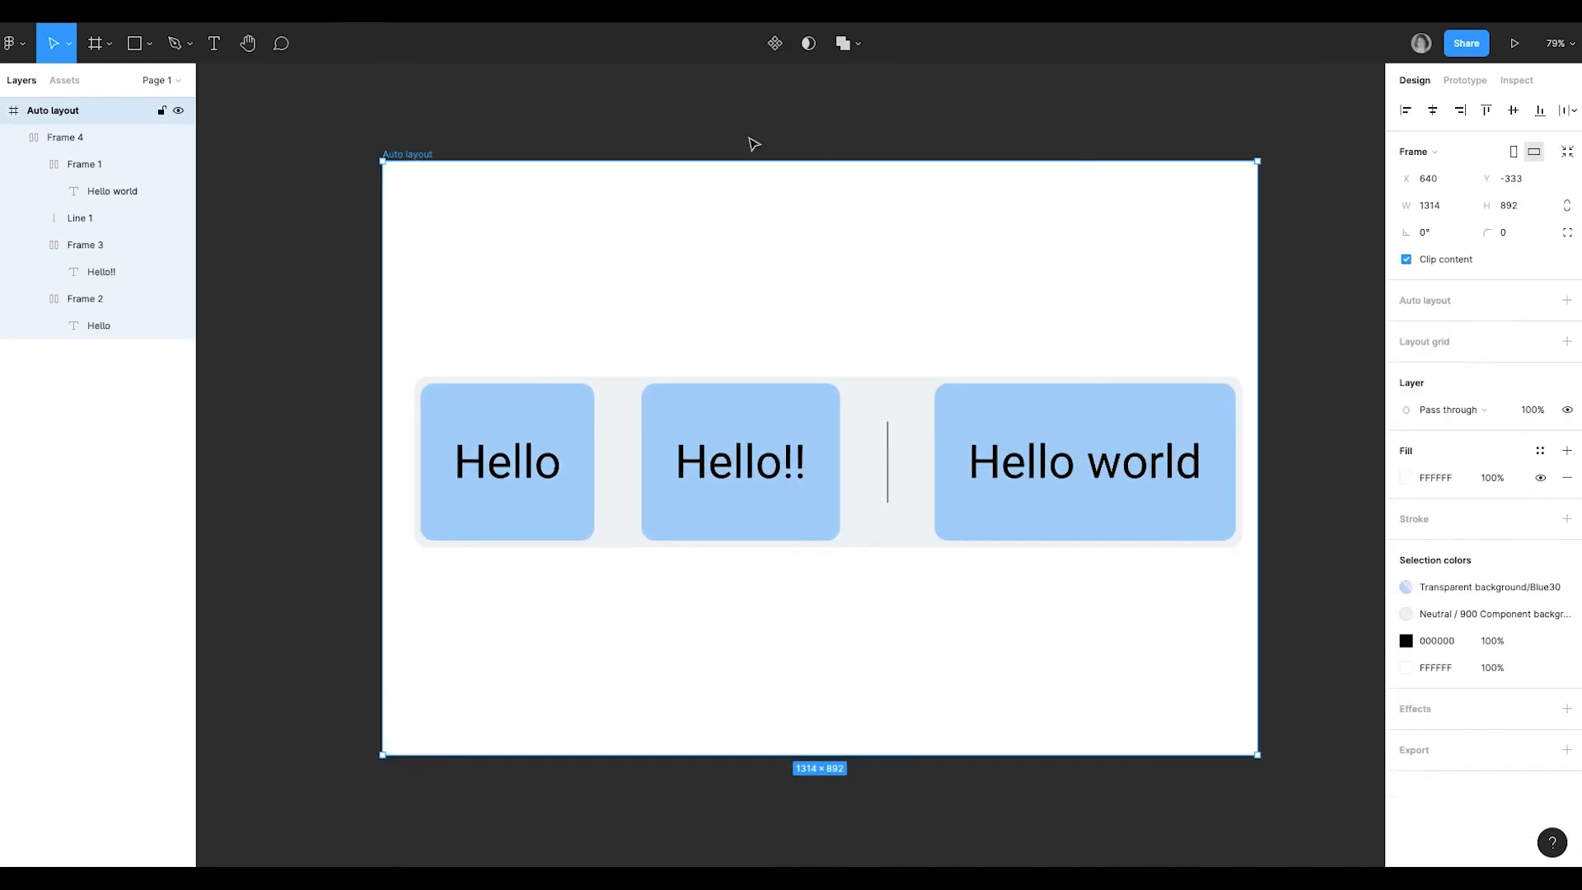